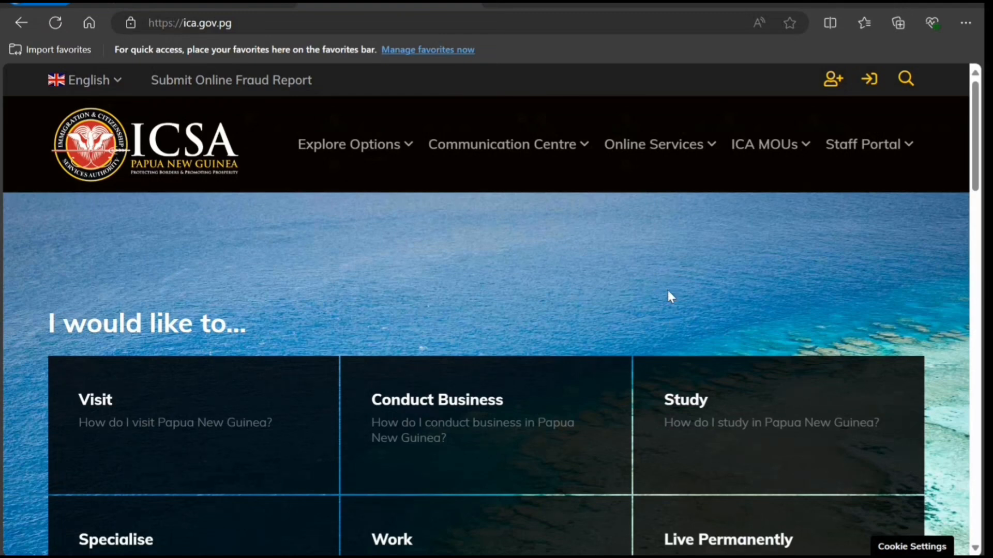
Step: Start a new eVisa application and go through the visa types to the Visitor classes
mouse_move(713, 149)
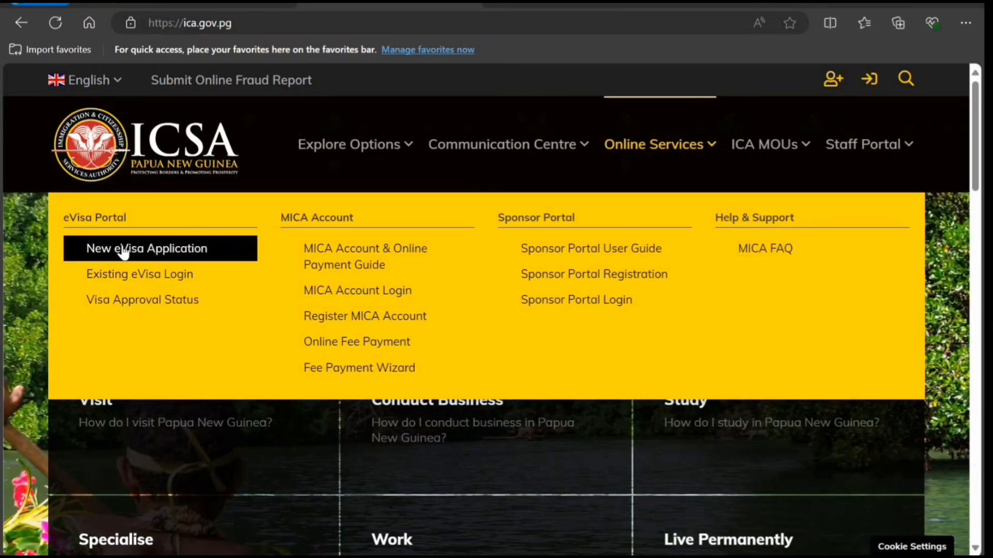
left_click(123, 251)
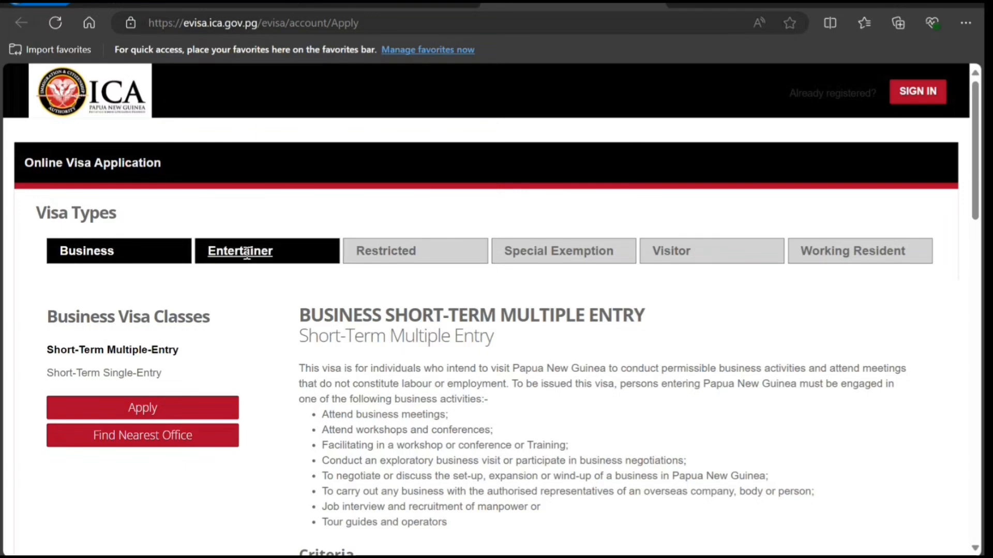
left_click(247, 252)
left_click(385, 251)
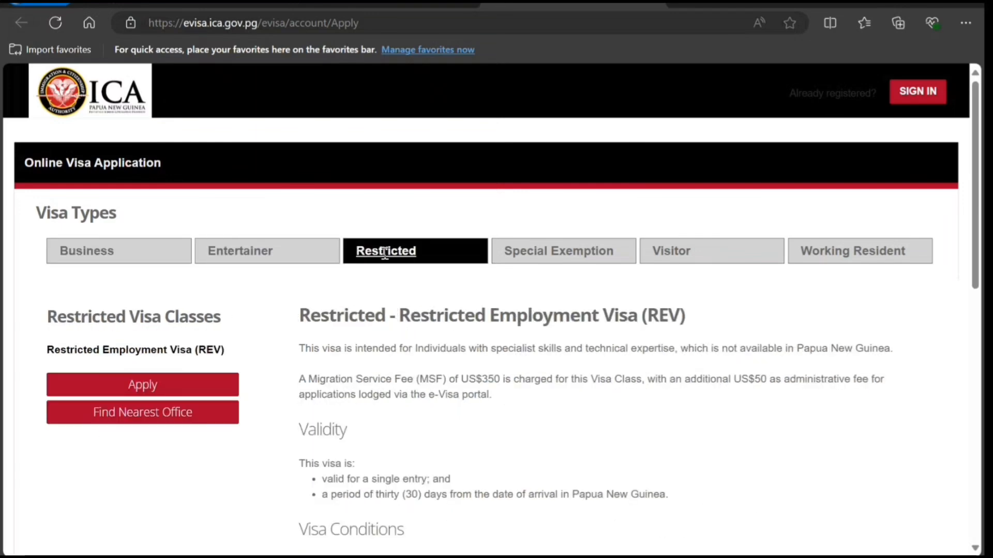
left_click(537, 252)
left_click(687, 256)
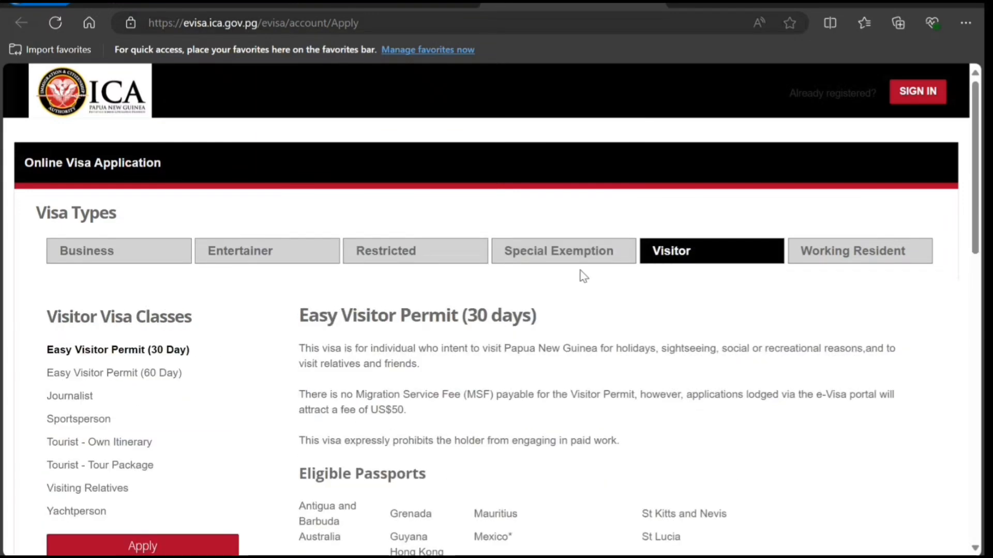
Step: Examine the Easy Visitor Permit (30 Day) fee, eligible passports, 60-day permit note, validity and where to apply
scroll(409, 310, "down", 3)
scroll(412, 282, "down", 6)
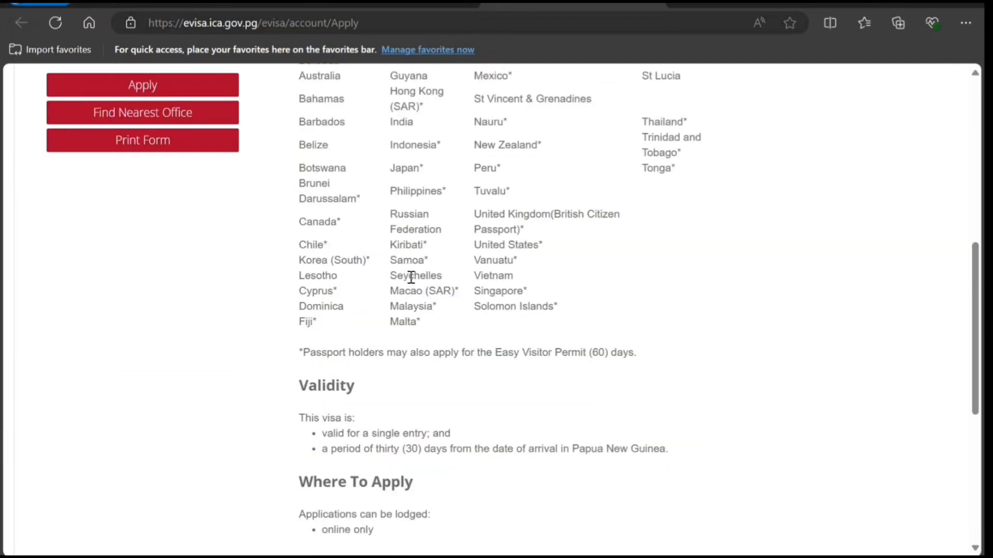
scroll(411, 277, "up", 3)
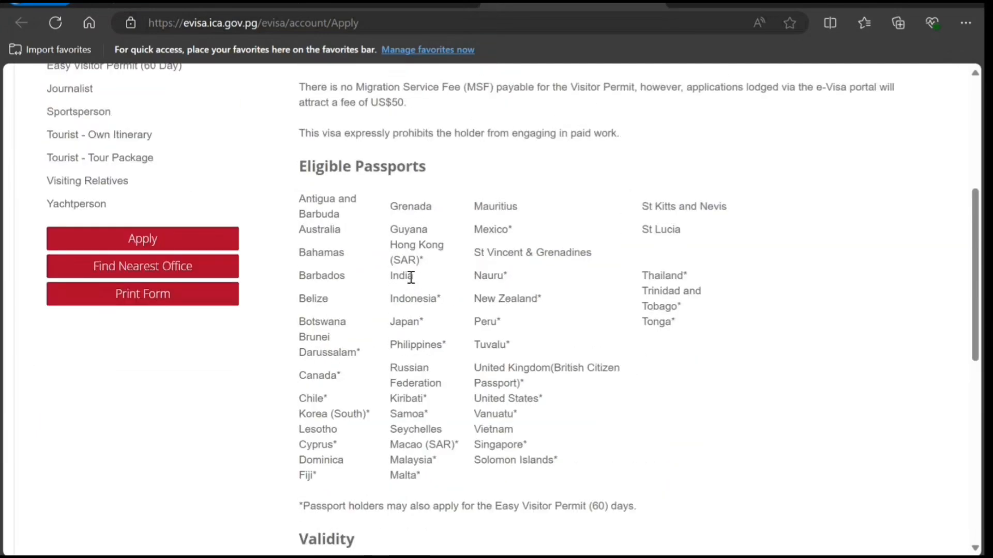
scroll(410, 281, "up", 4)
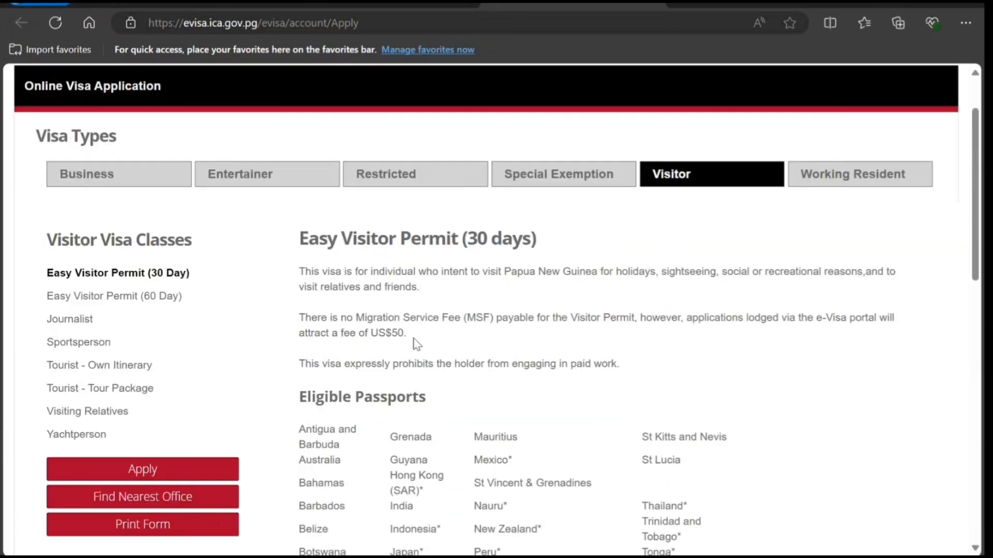
left_click_drag(378, 335, 392, 335)
scroll(392, 353, "down", 3)
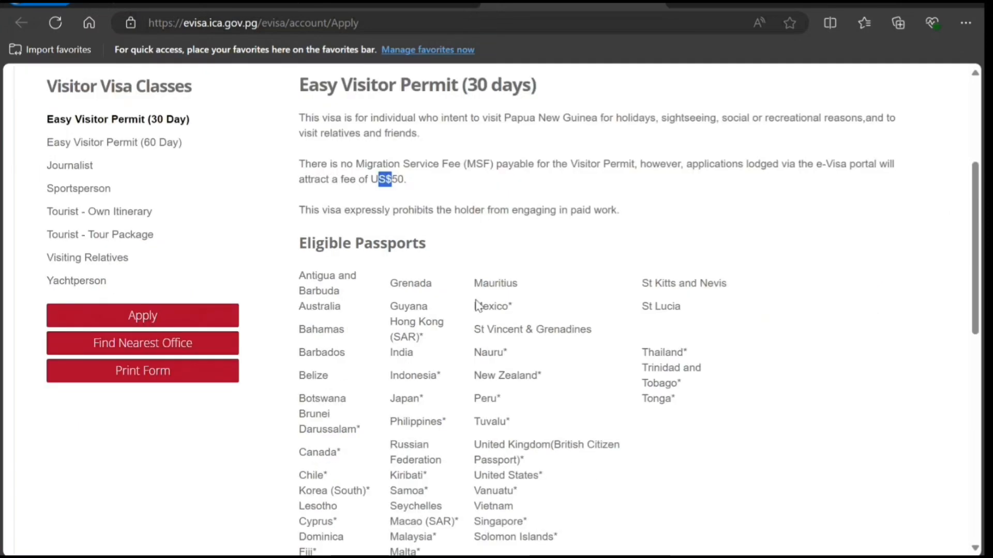
scroll(465, 322, "down", 2)
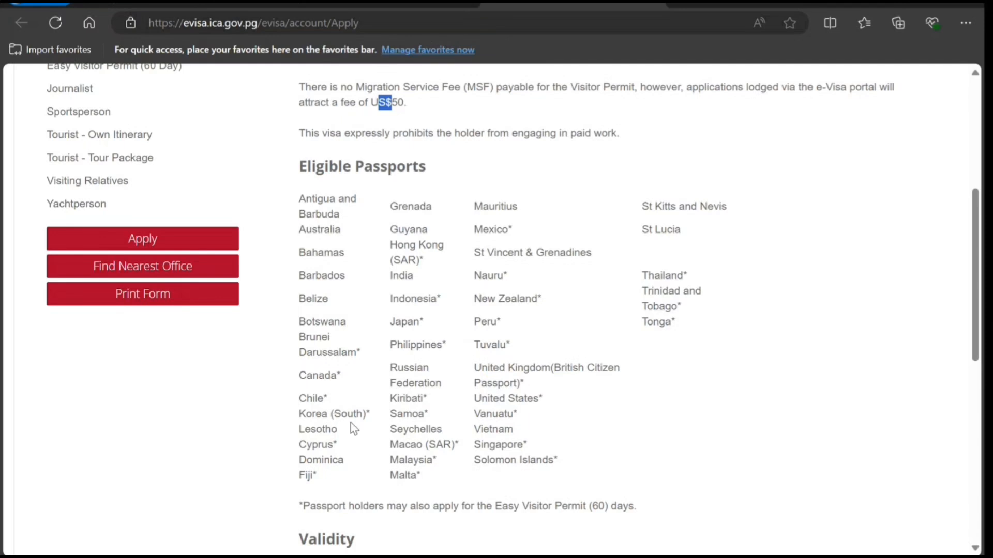
scroll(362, 427, "down", 2)
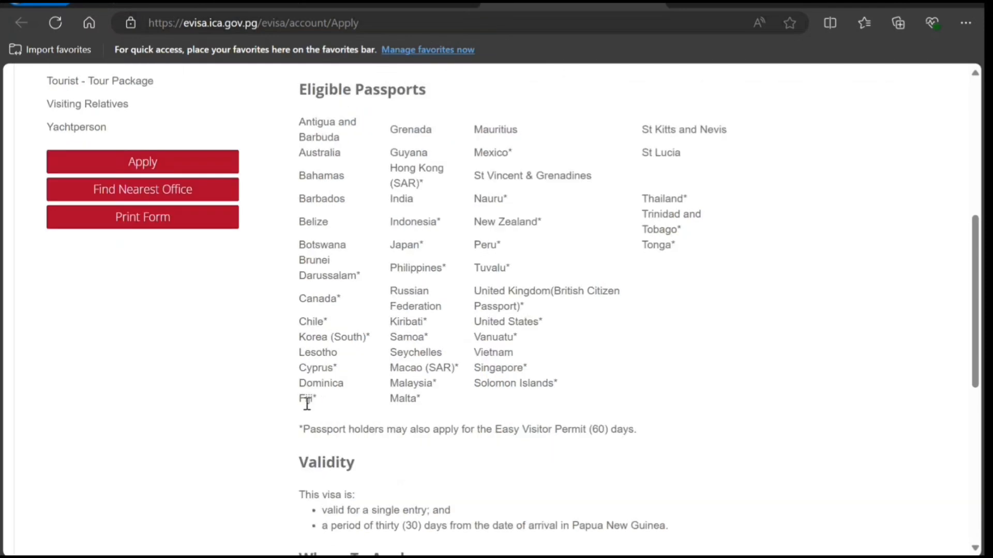
left_click_drag(319, 402, 311, 397)
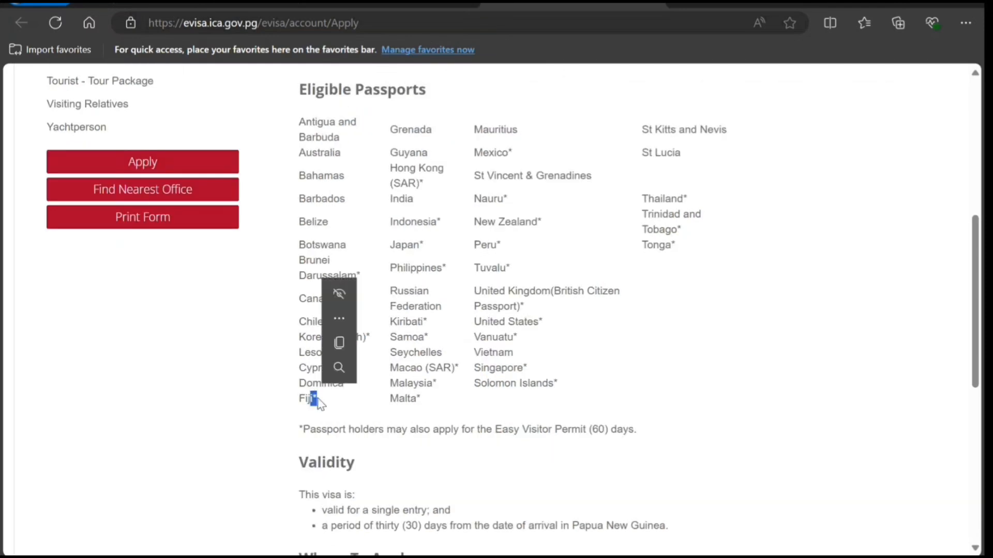
left_click_drag(421, 402, 417, 398)
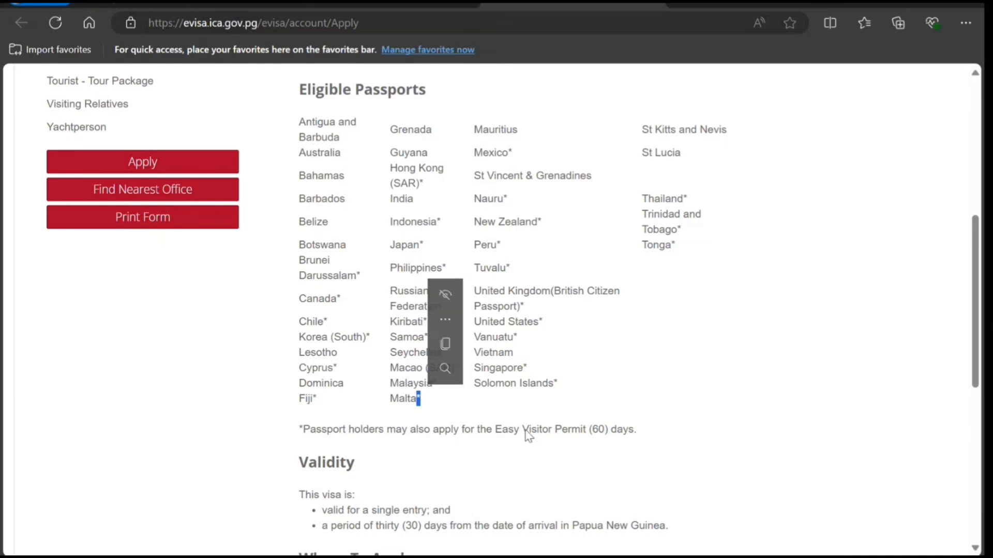
left_click_drag(573, 429, 616, 429)
scroll(354, 455, "down", 3)
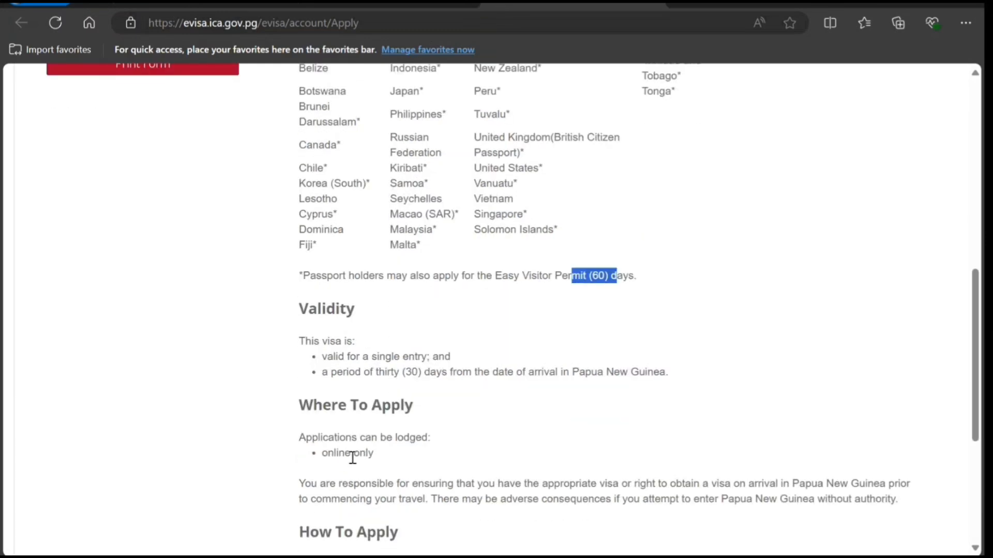
scroll(351, 455, "up", 4)
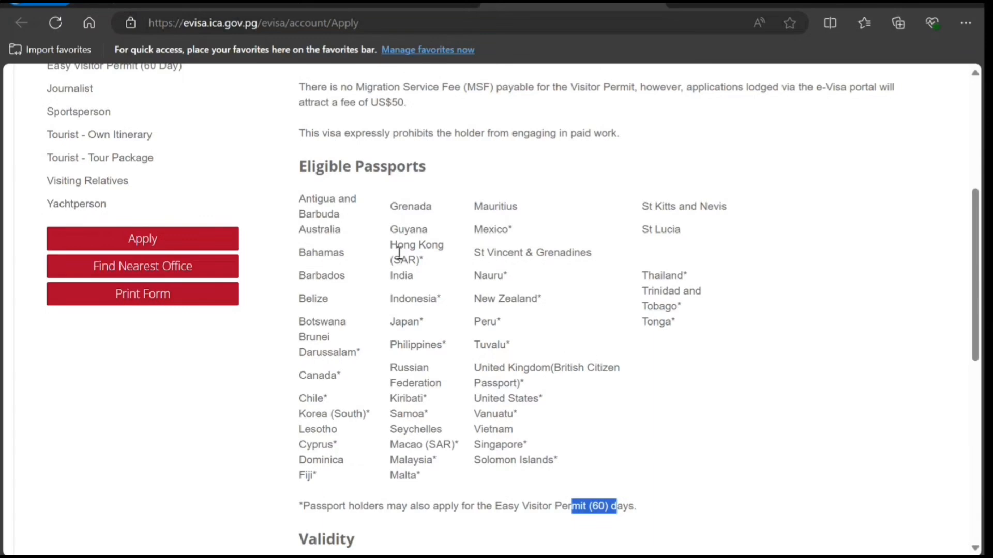
Step: Apply for the Easy Visitor Permit (30 Day) with Canada as the nationality and proceed past the requirements
left_click(178, 244)
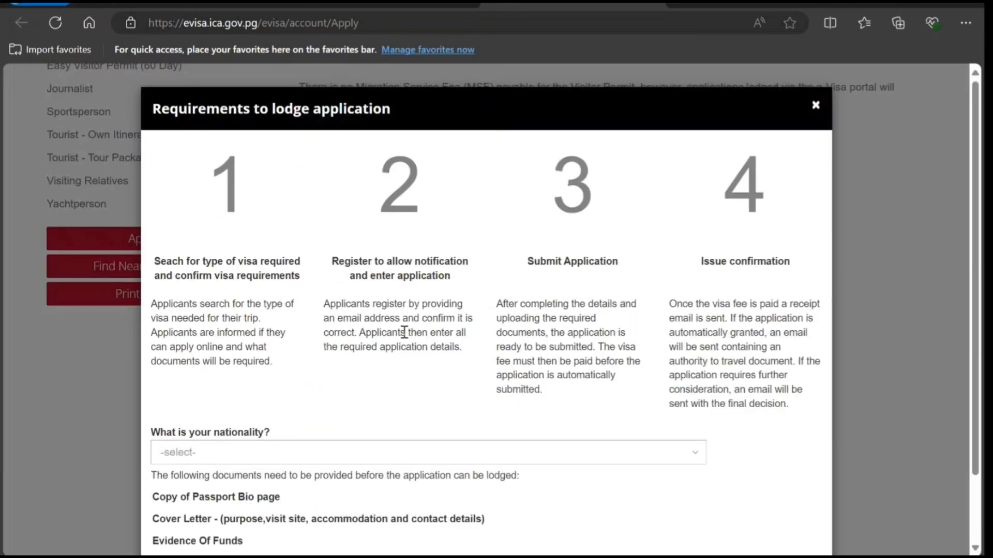
scroll(393, 341, "down", 2)
left_click(380, 377)
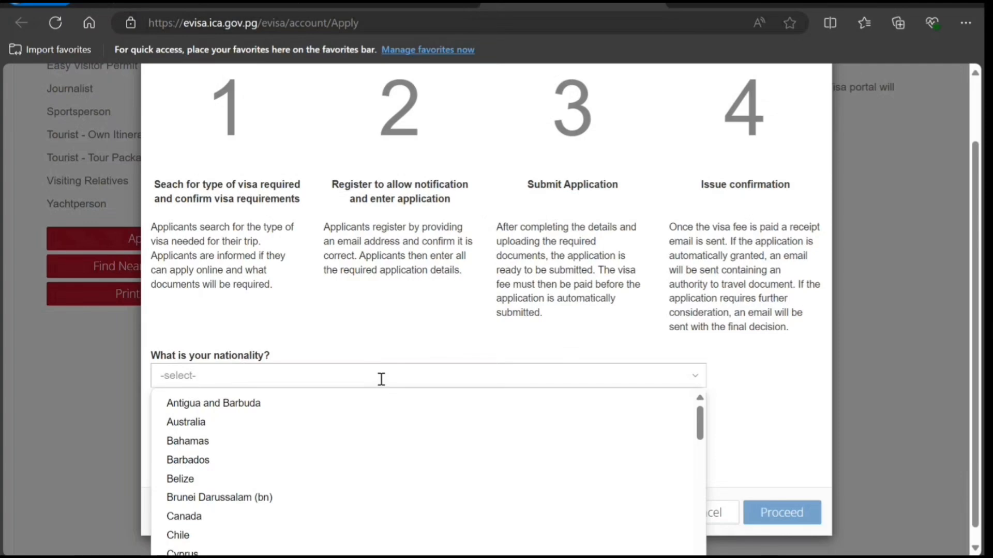
type("Canada")
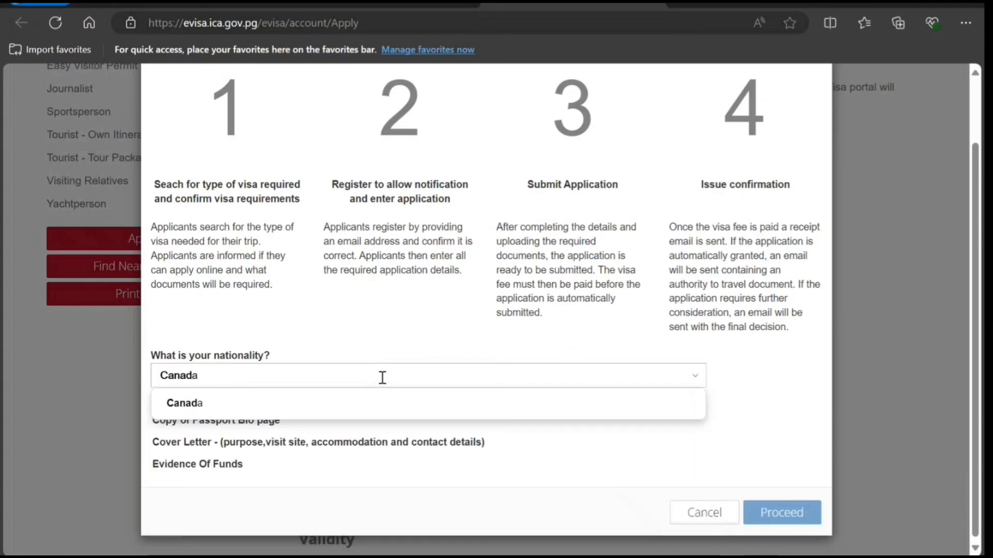
left_click(343, 404)
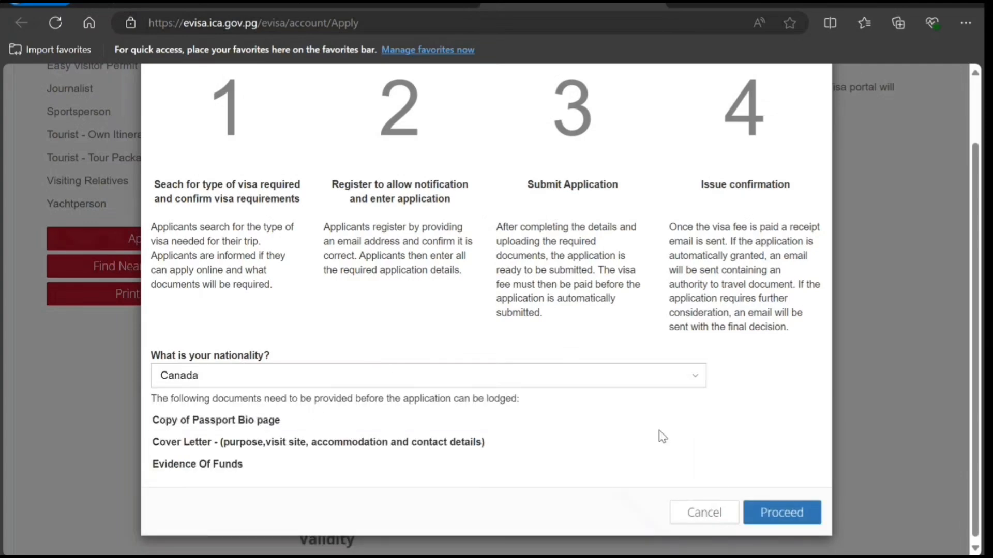
left_click(766, 508)
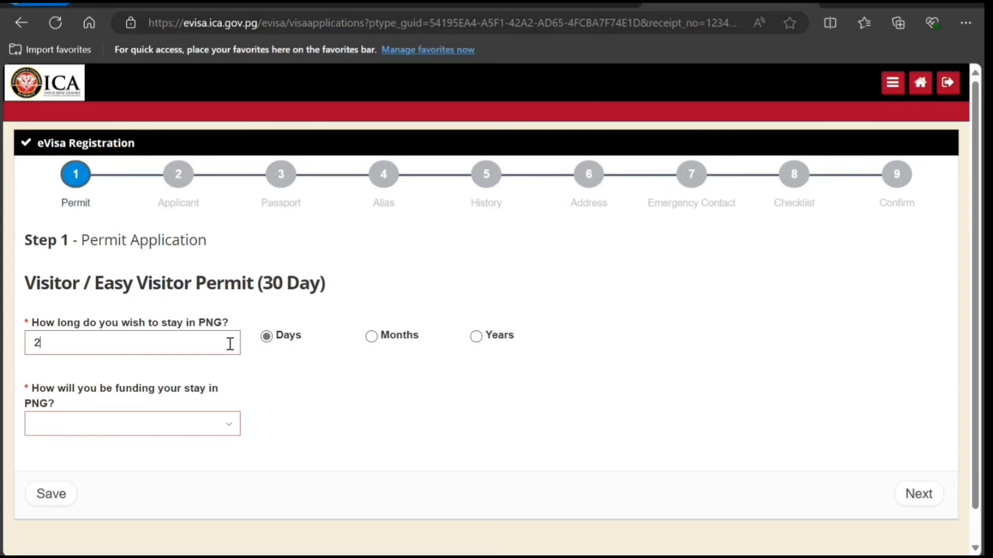
Step: Set the stay in PNG to 25 days, funded by Own Funds, and continue to the applicant details
type("5")
left_click(210, 426)
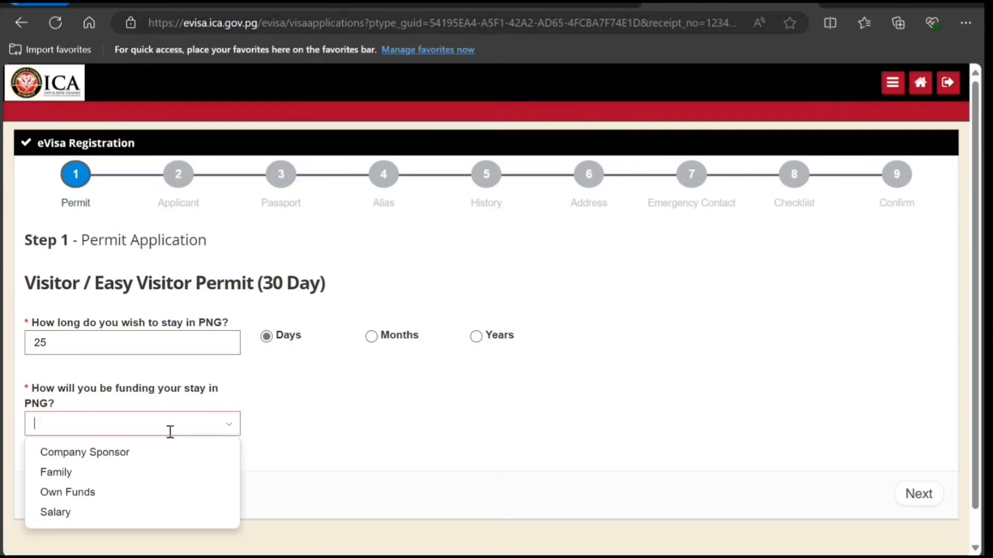
left_click(127, 498)
scroll(295, 432, "down", 1)
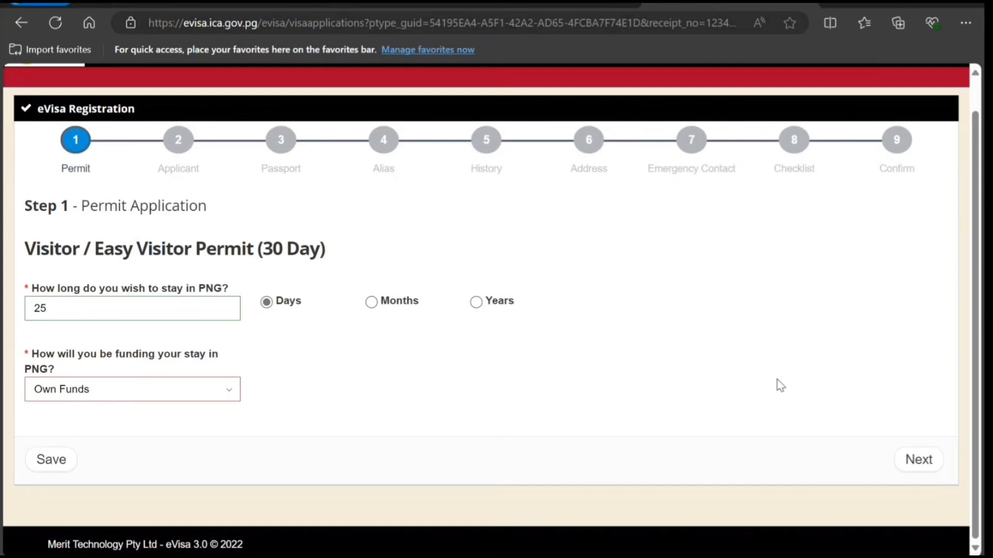
left_click(920, 469)
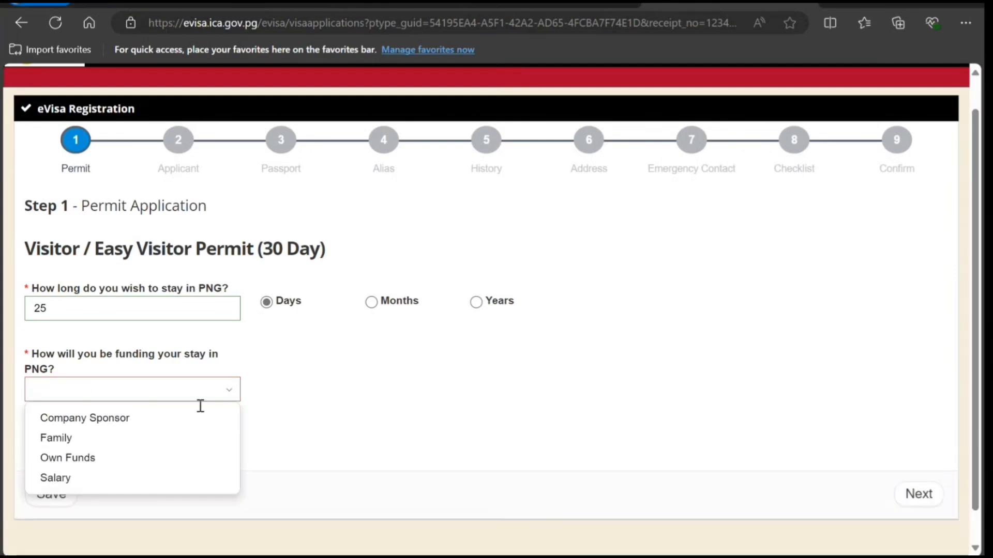
left_click(140, 456)
left_click(273, 405)
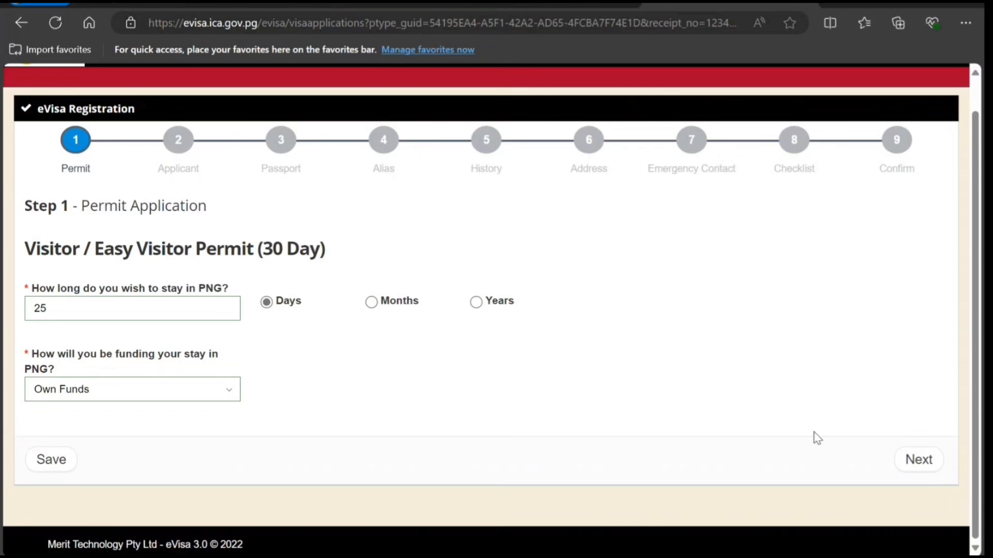
left_click(899, 460)
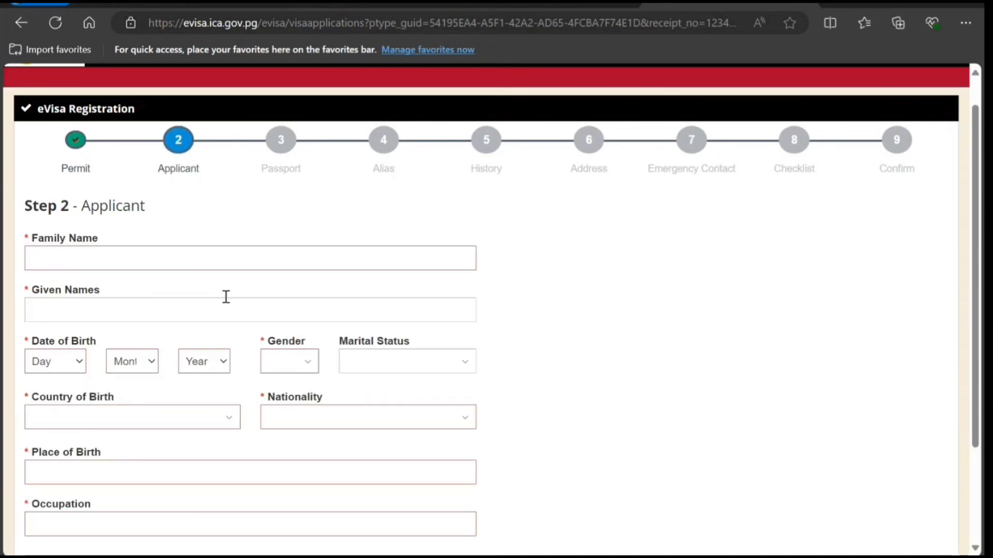
Step: Enter the applicant's family name and given names
left_click(231, 255)
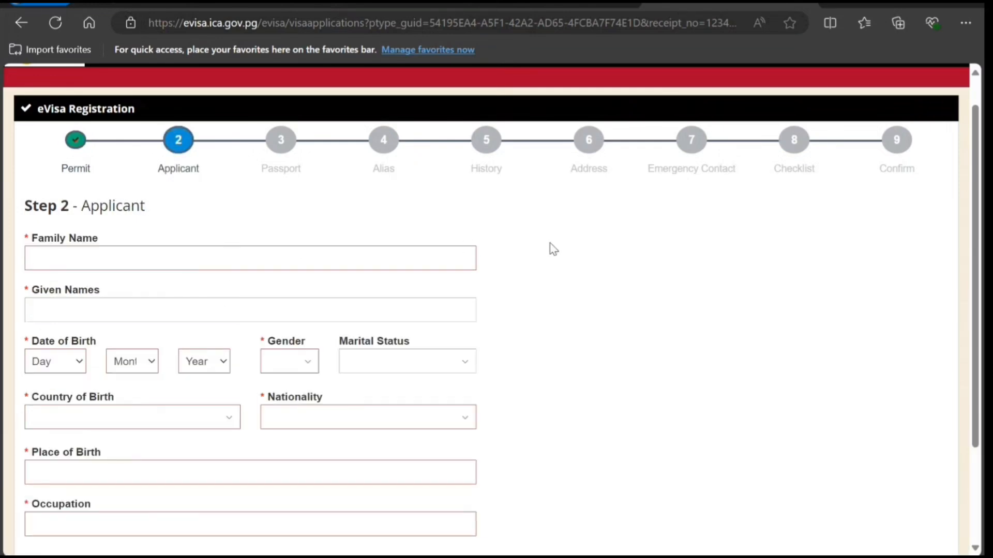
type("smith")
key("BackSpace")
key("BackSpace")
key("BackSpace")
key("BackSpace")
key("BackSpace")
type("Smith")
key("Tab")
type("john")
left_click(637, 322)
Step: Fill in the day, month and year of the applicant's date of birth
left_click(69, 367)
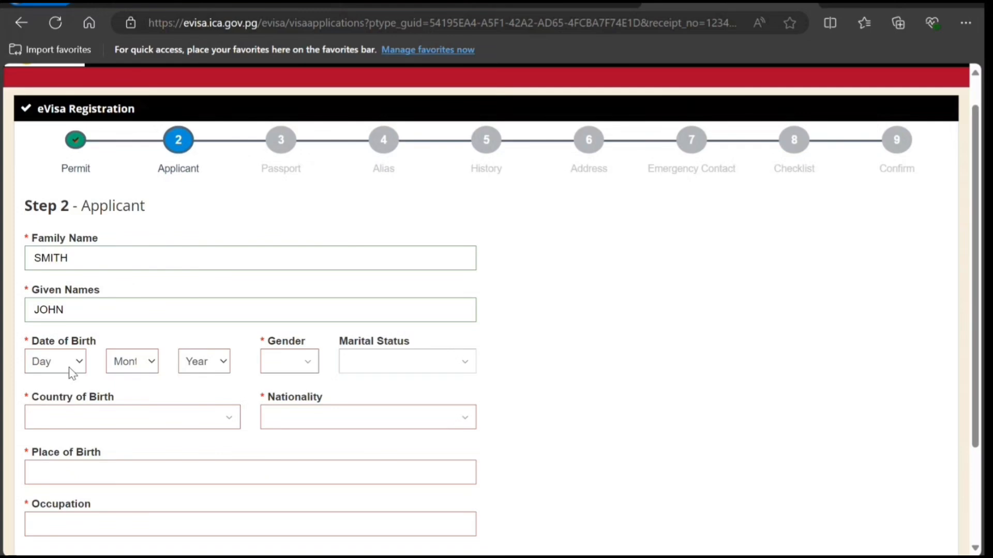
left_click(49, 258)
left_click(126, 311)
scroll(230, 114, "up", 1)
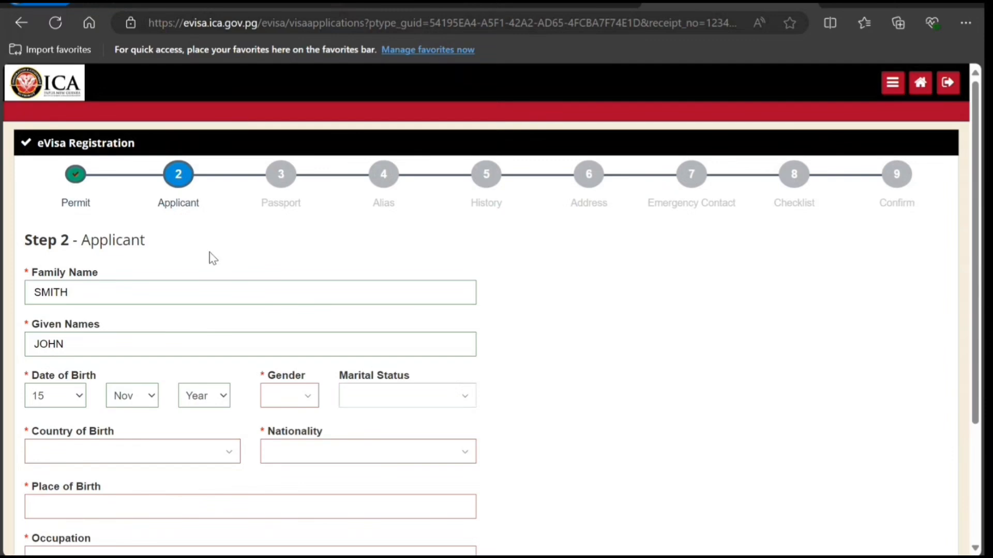
left_click(210, 223)
Step: Set the applicant's gender to Male and the marital status to Single, Never Married
left_click(307, 399)
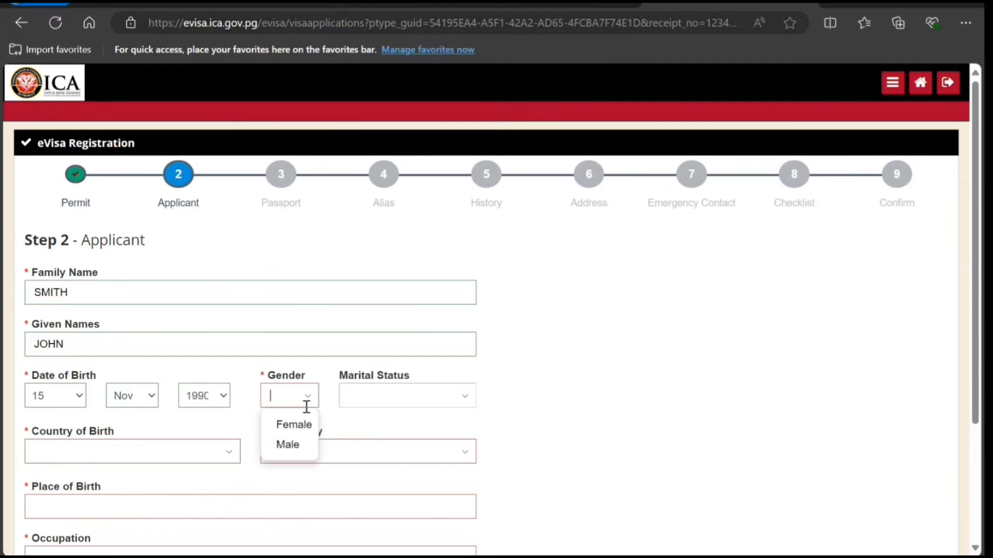
left_click(294, 444)
left_click(381, 402)
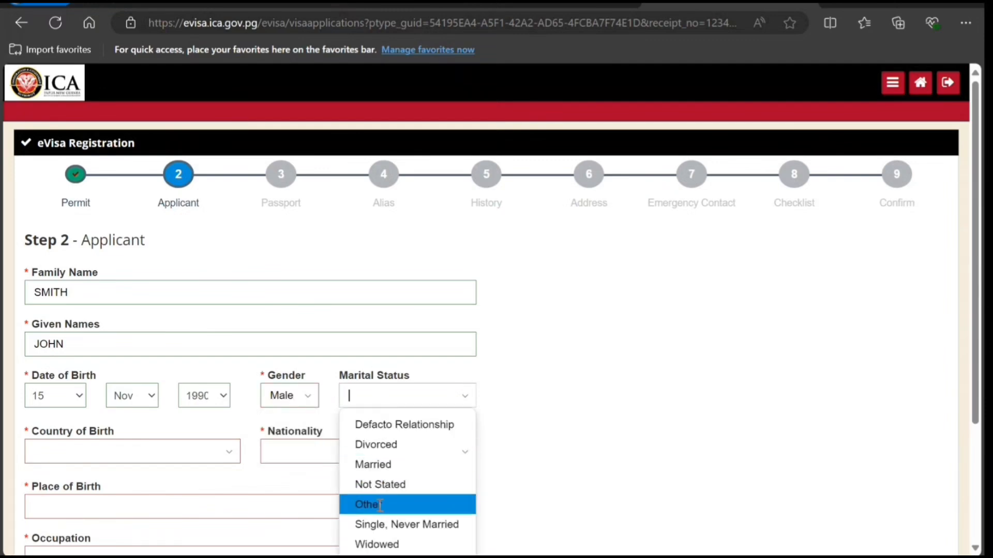
left_click(378, 524)
Step: Set the country of birth and nationality to Canada and enter Toronto Canada as the place of birth
left_click(157, 453)
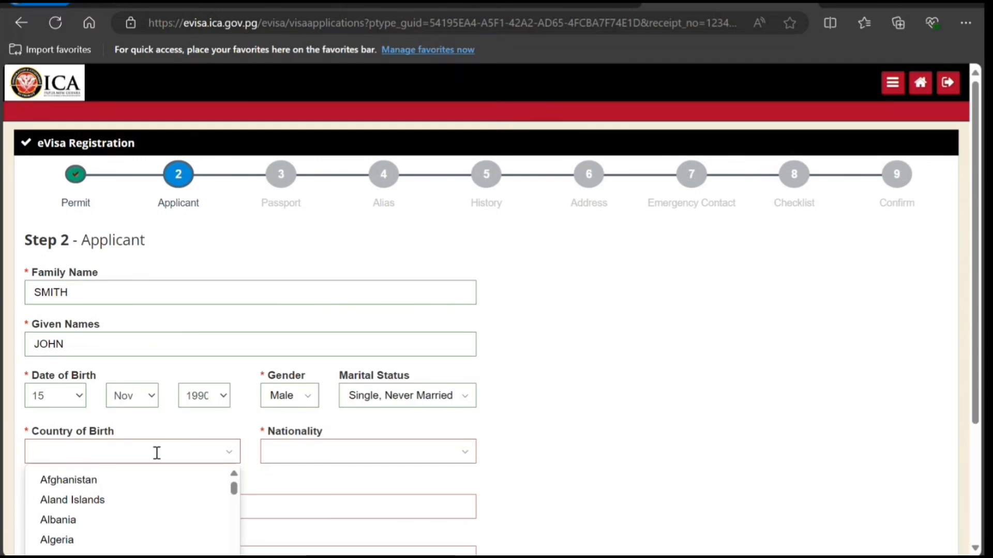
type("Cana")
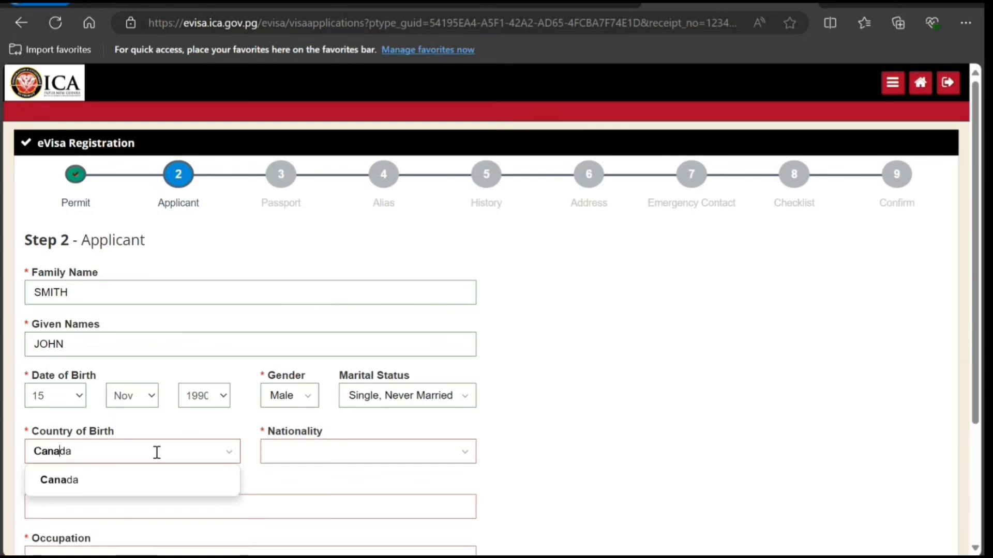
left_click(124, 489)
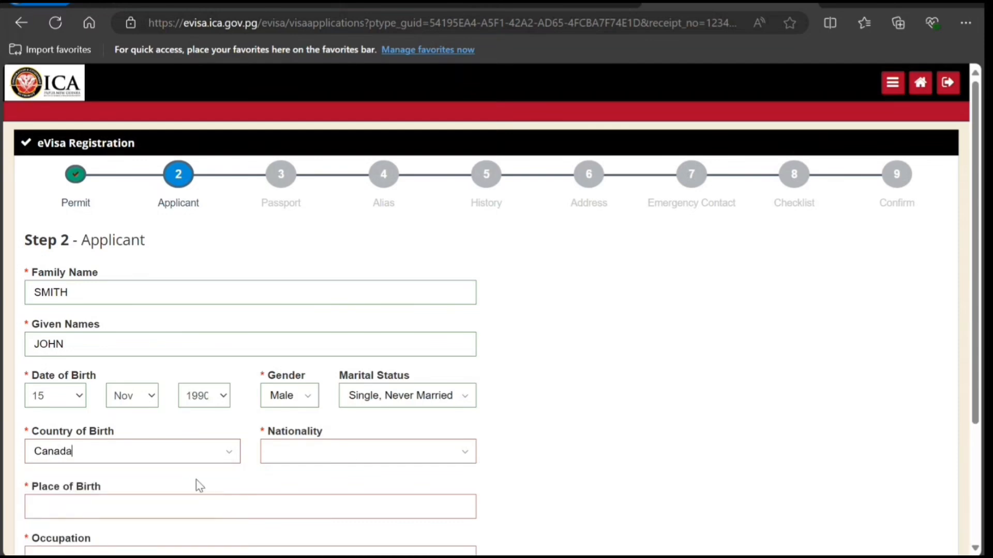
left_click(349, 453)
type("canada")
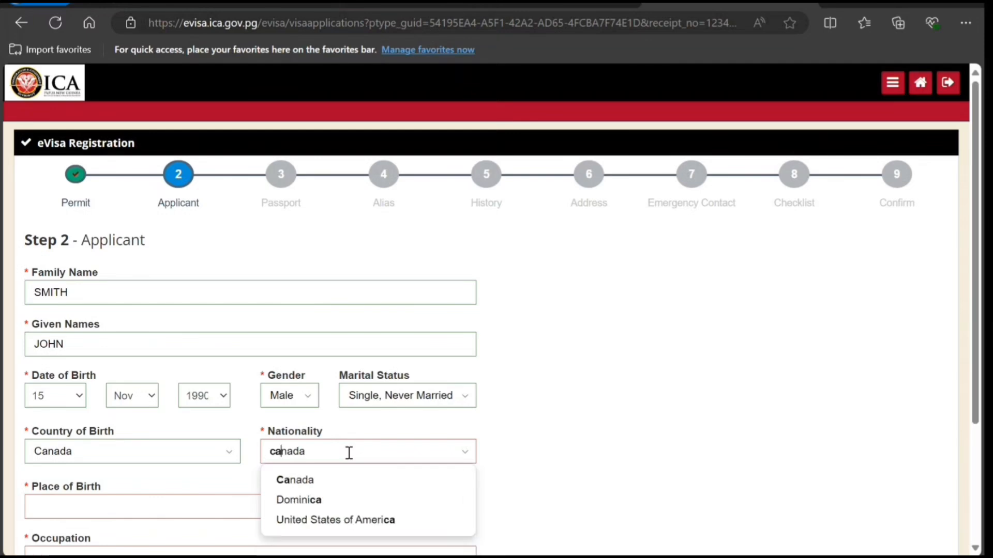
left_click(329, 480)
left_click(202, 513)
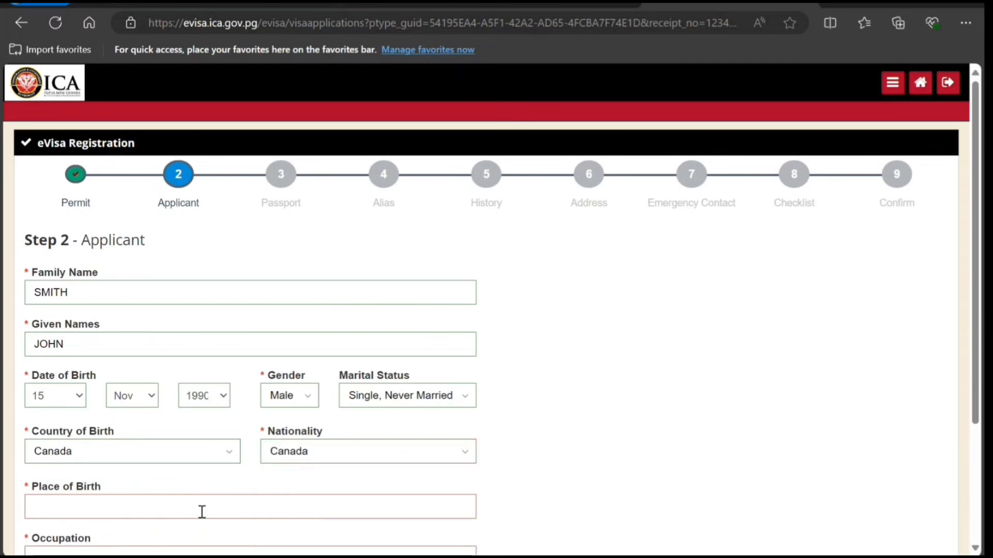
type("Toronto Canada")
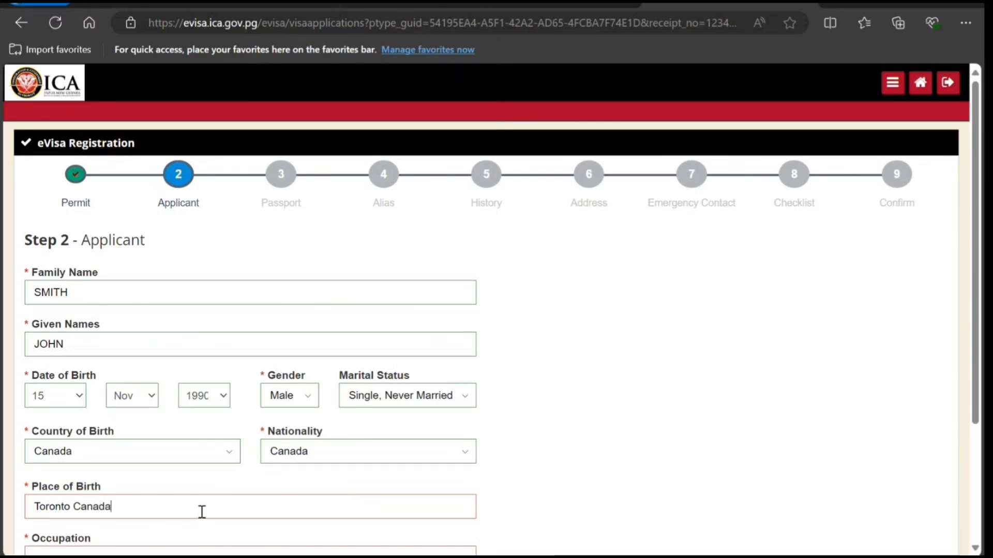
Step: Enter IT Consutant as the applicant's occupation and proceed to the Passport step
key("Tab")
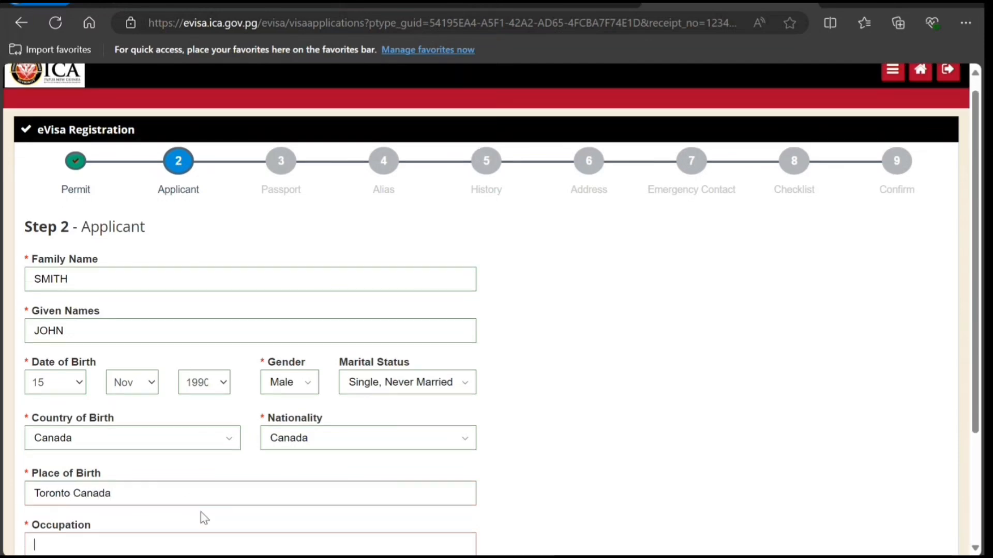
type("IT Consu")
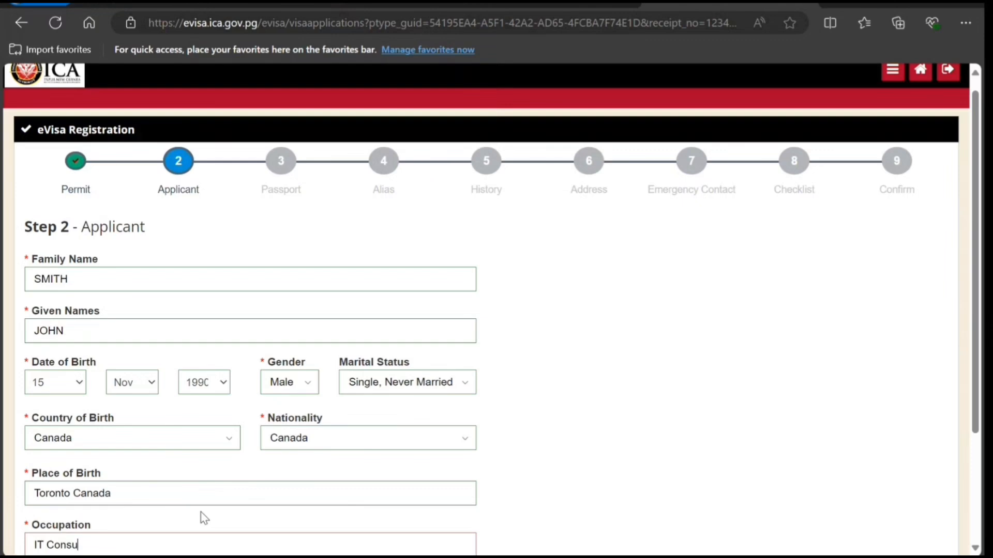
type("tant")
scroll(203, 511, "down", 3)
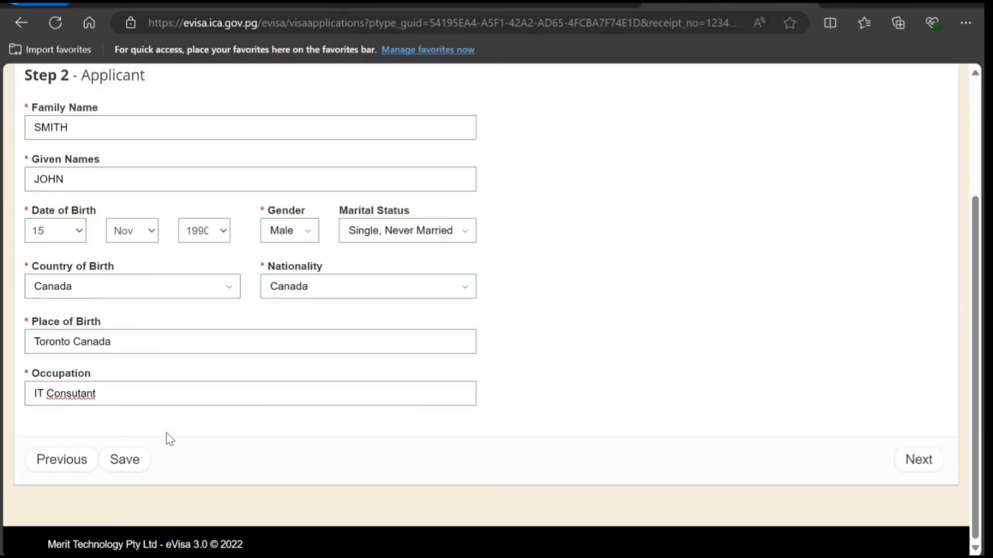
left_click(931, 459)
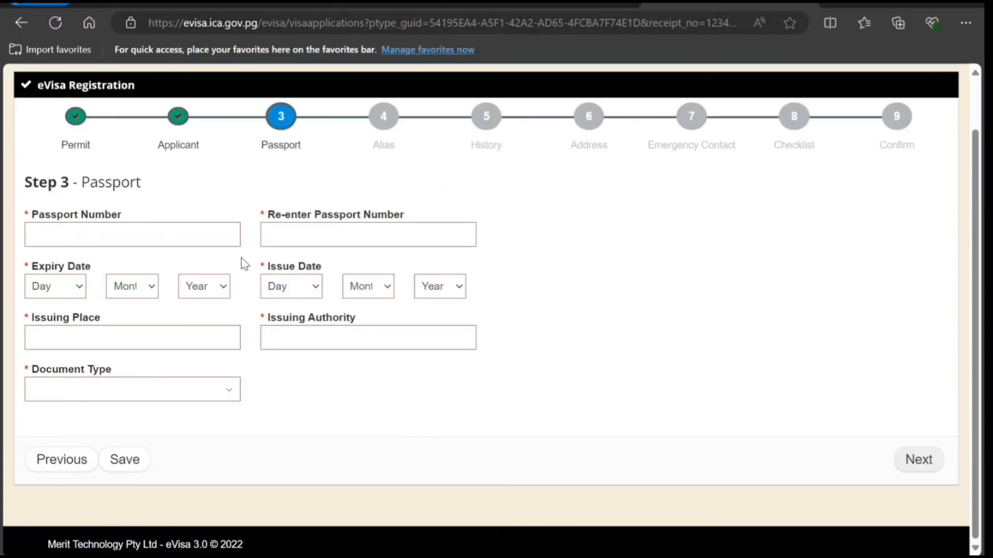
Step: Fill in the applicant's passport number and repeat it in the re-entry field
left_click(143, 237)
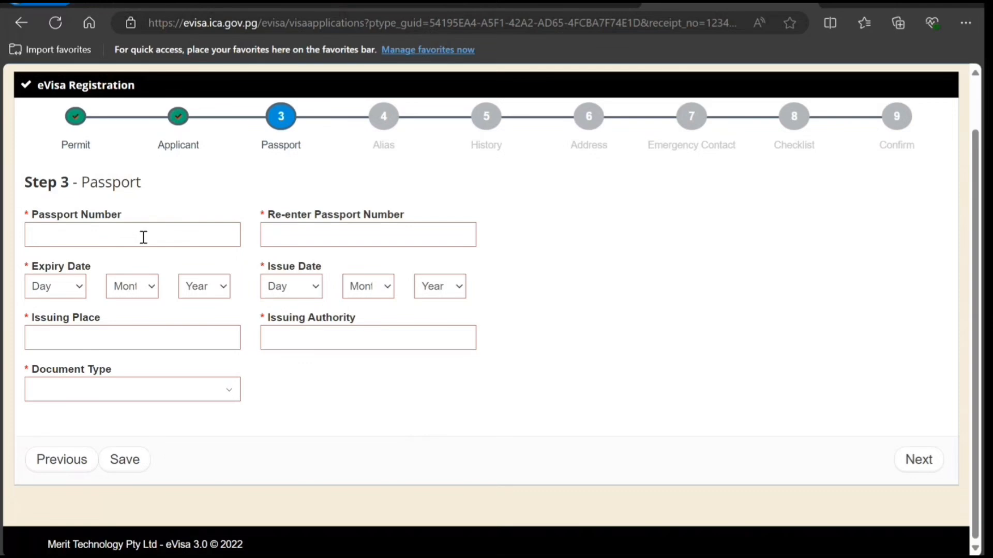
type("K777777777")
left_click_drag(144, 237, 3, 251)
key("ctrl+c")
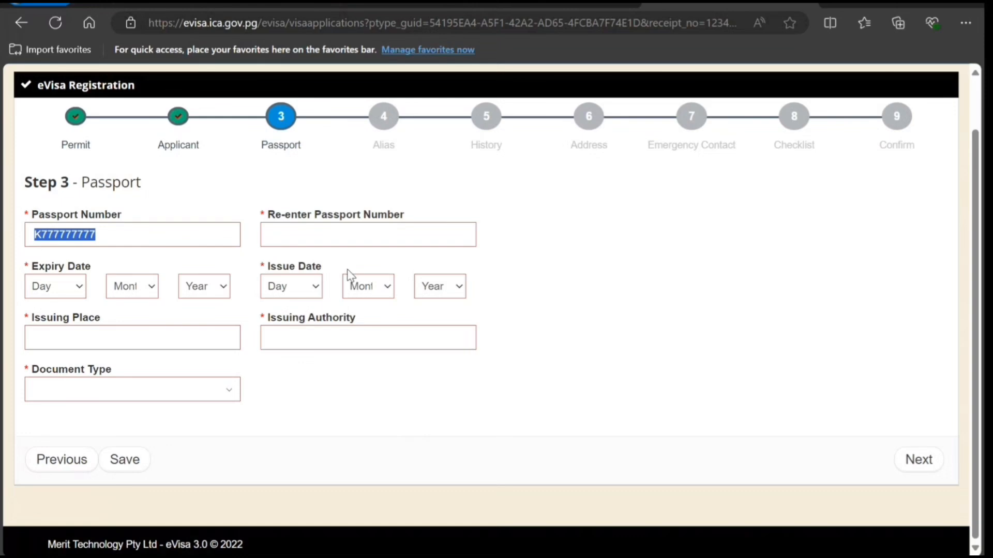
left_click(335, 240)
key("ctrl+v")
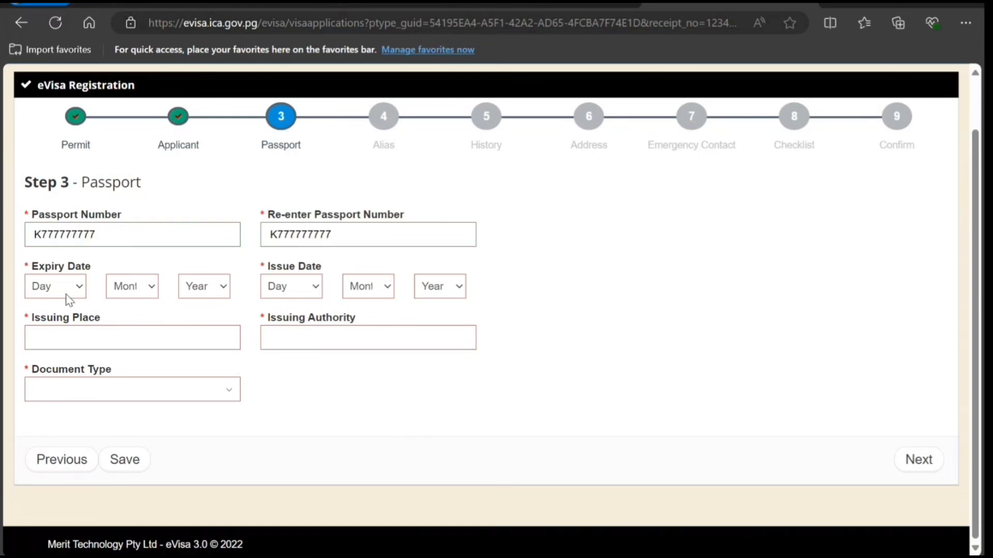
Step: Set the passport's expiry date to 25 Feb 2033 and its issue date to 24 Feb 2023
left_click(51, 218)
left_click(135, 290)
left_click(131, 345)
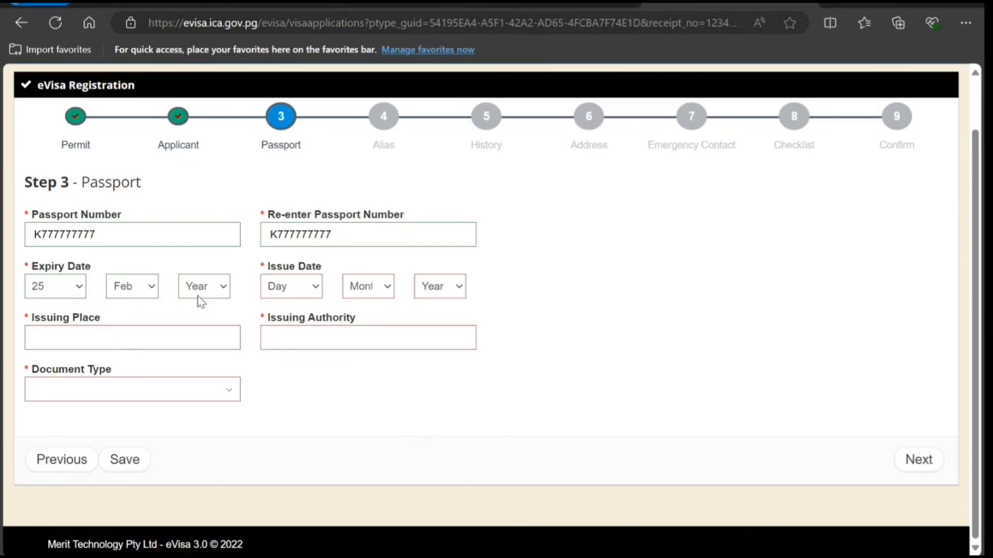
left_click(208, 155)
left_click(280, 206)
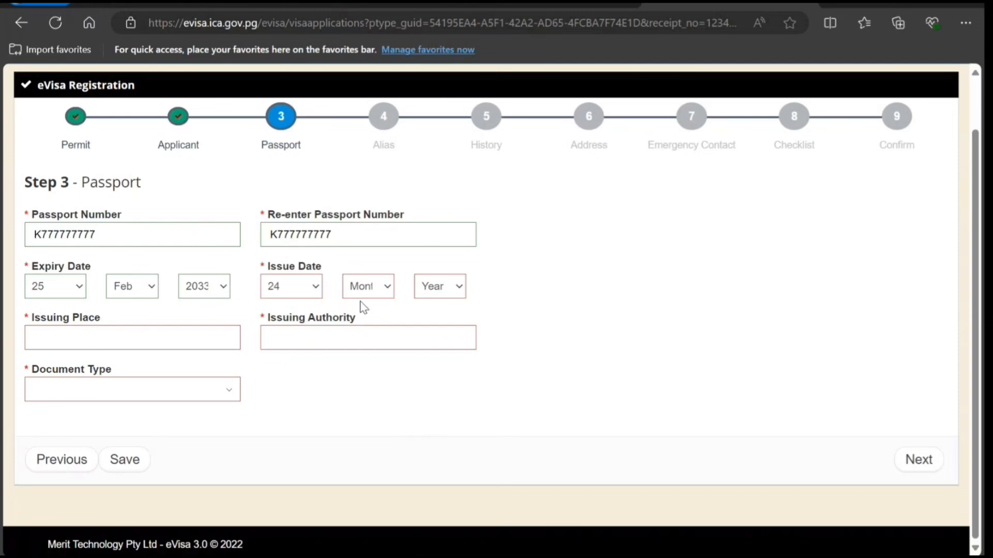
left_click(362, 350)
left_click(432, 45)
Step: Enter Toronto as the issuing place and authority, choose Passport as the document type, and continue to the Alias step
left_click(106, 344)
type("to")
key("Tab")
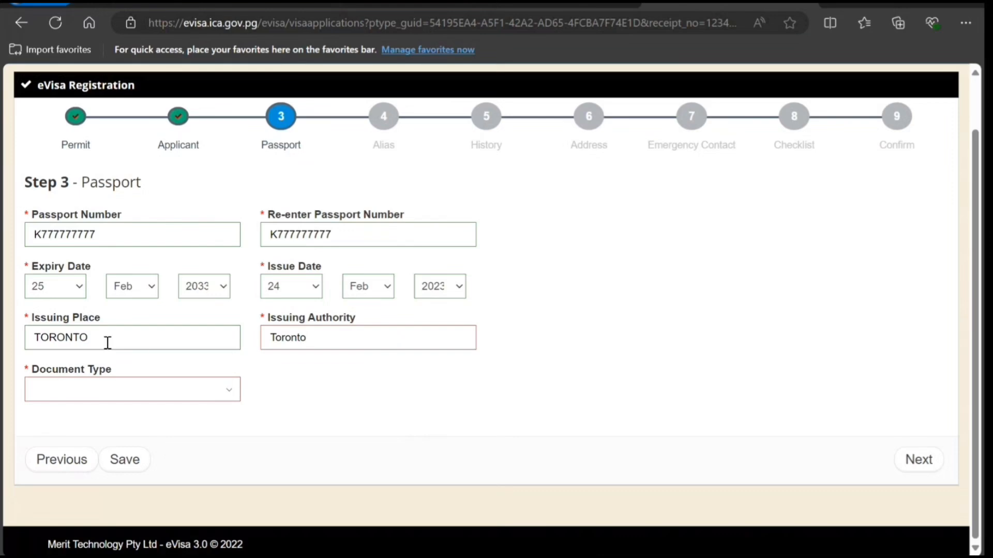
left_click(158, 398)
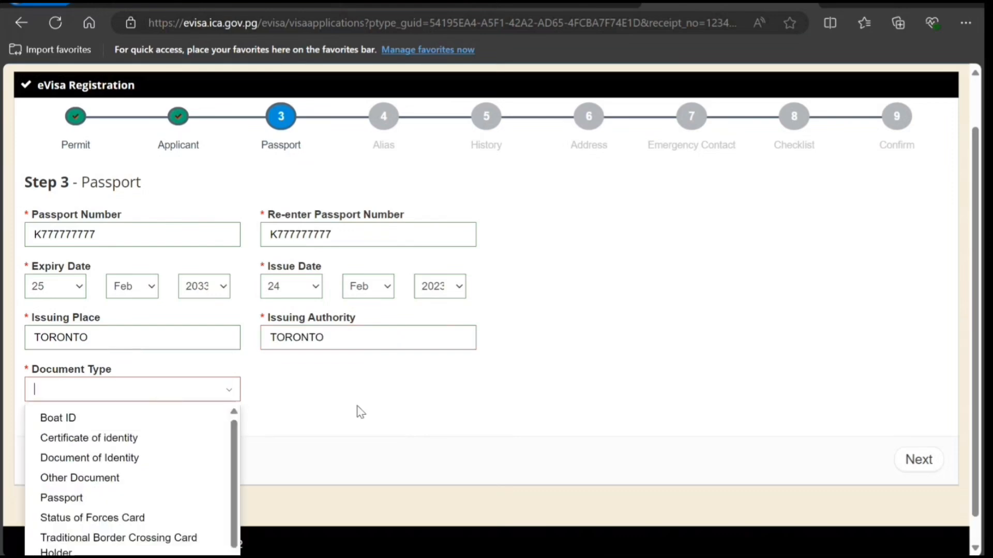
left_click(107, 499)
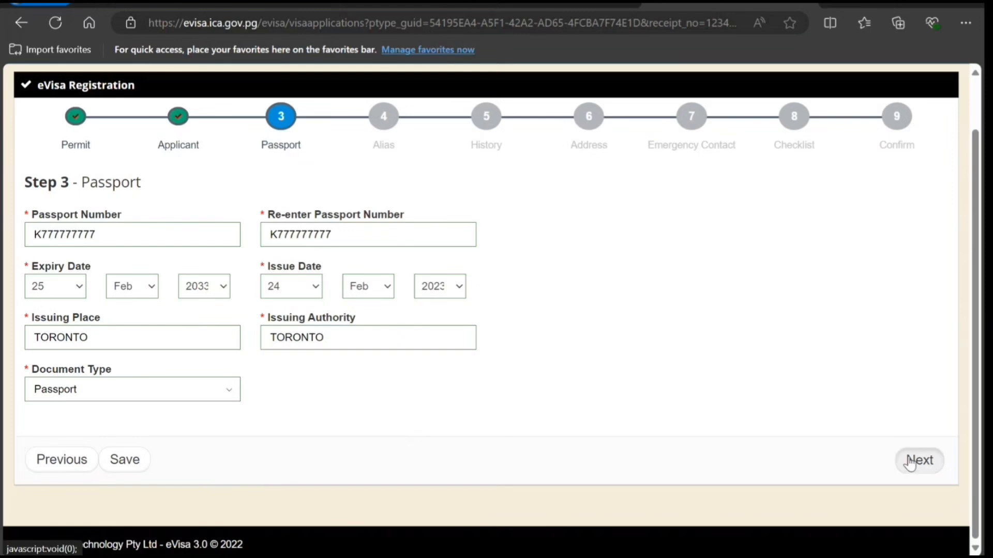
left_click(910, 460)
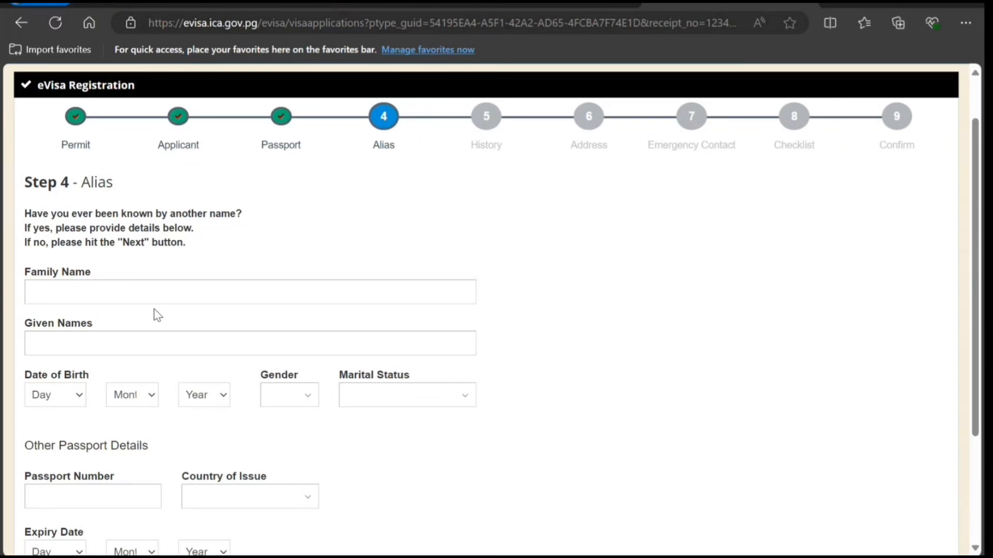
Step: Leave the alias details blank and all History answers at No, proceeding to the Address step
scroll(159, 310, "down", 3)
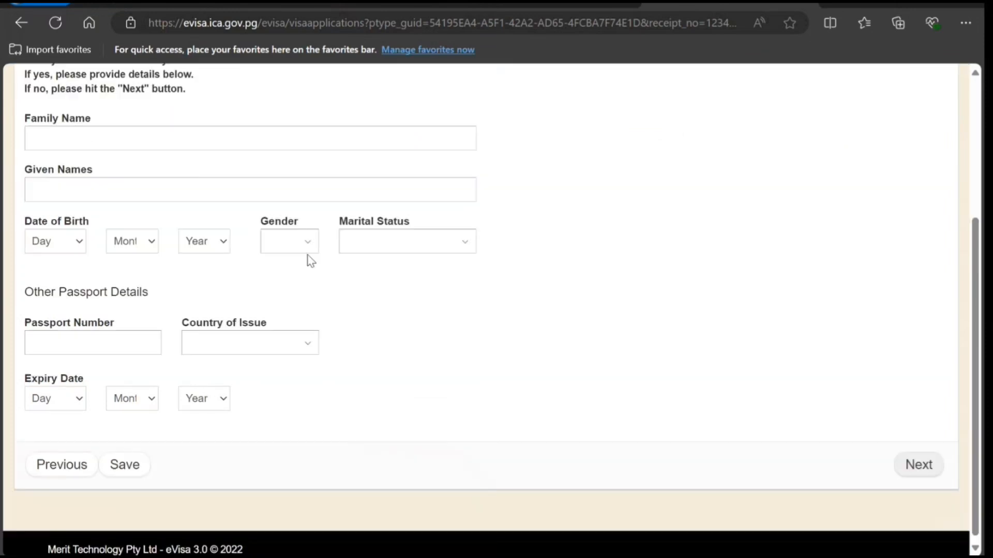
left_click(920, 465)
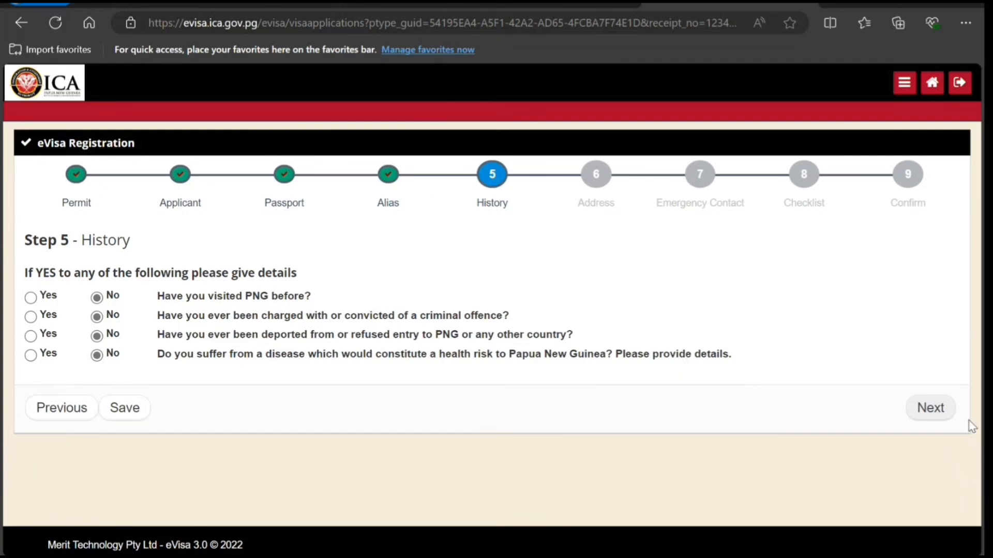
left_click(932, 411)
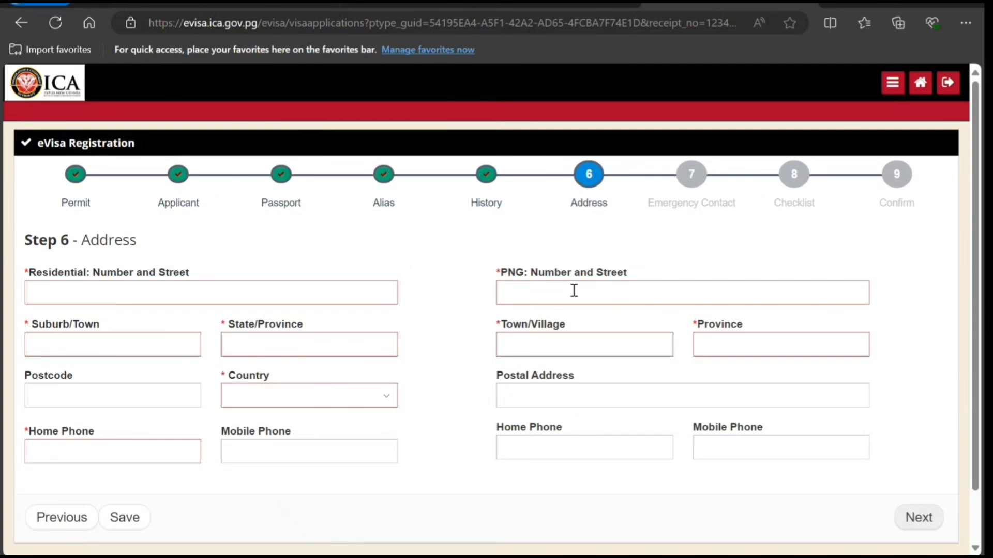
Step: Fill in the residential address with the number and street, suburb or town, state or province, and postcode
scroll(526, 291, "down", 1)
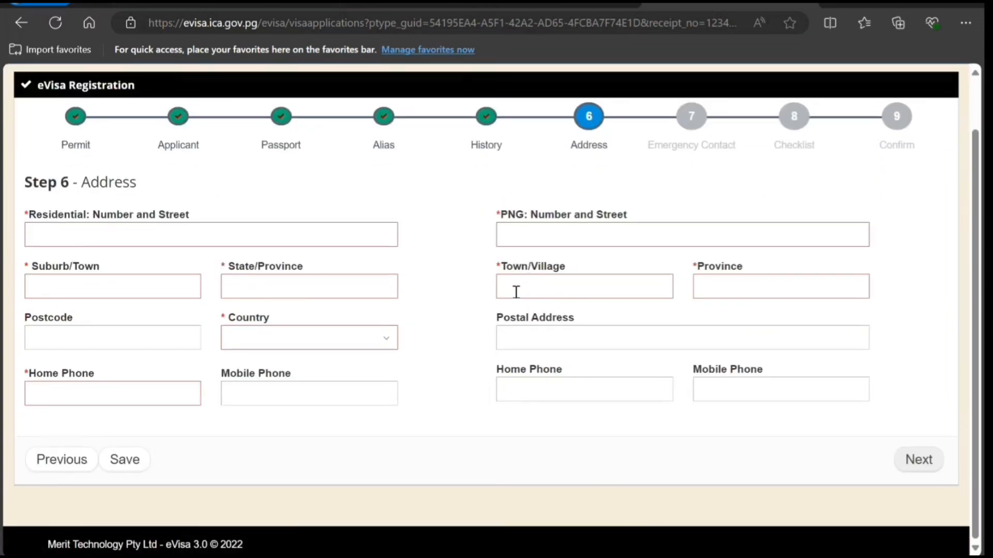
scroll(520, 293, "up", 1)
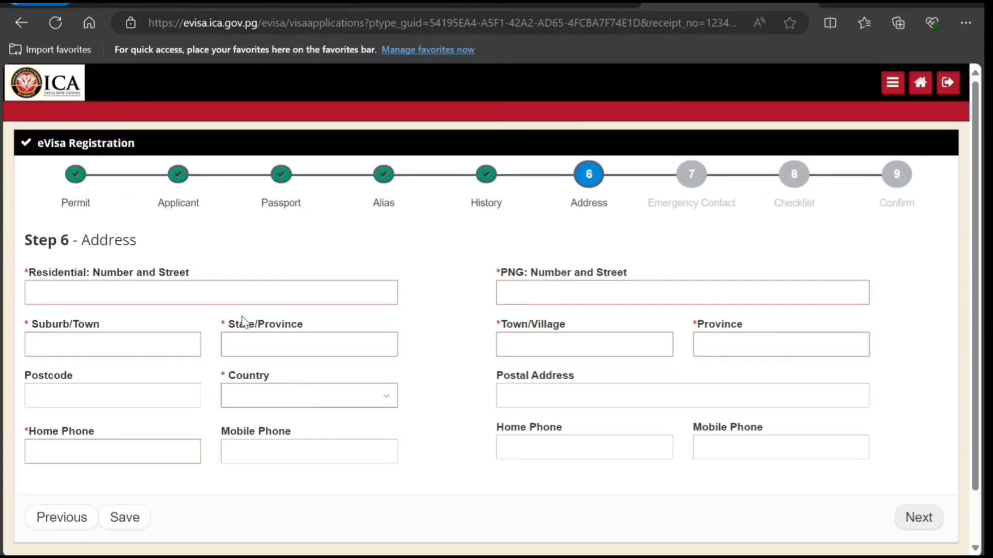
left_click(196, 301)
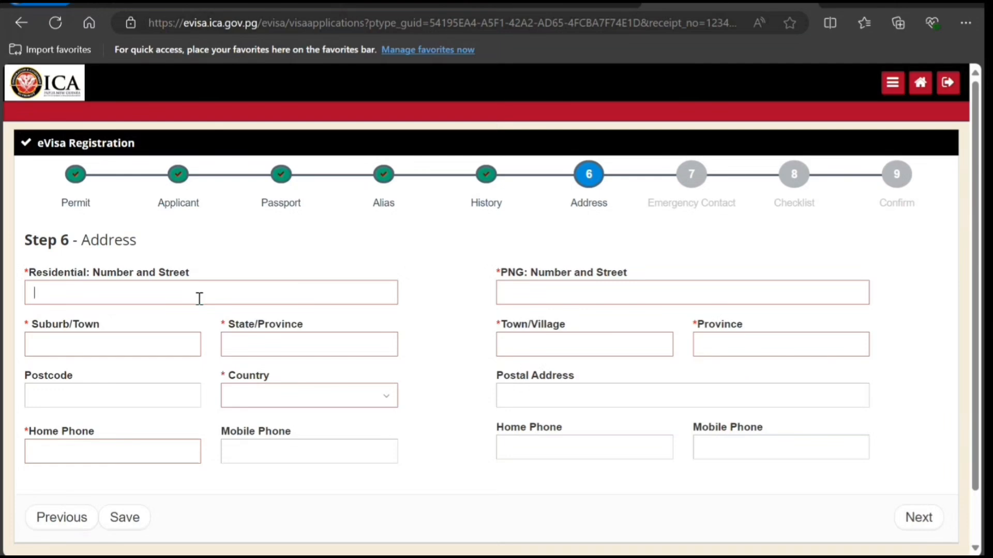
type("67 Hg")
key("Tab")
type("Hghg")
type("Ghgghg")
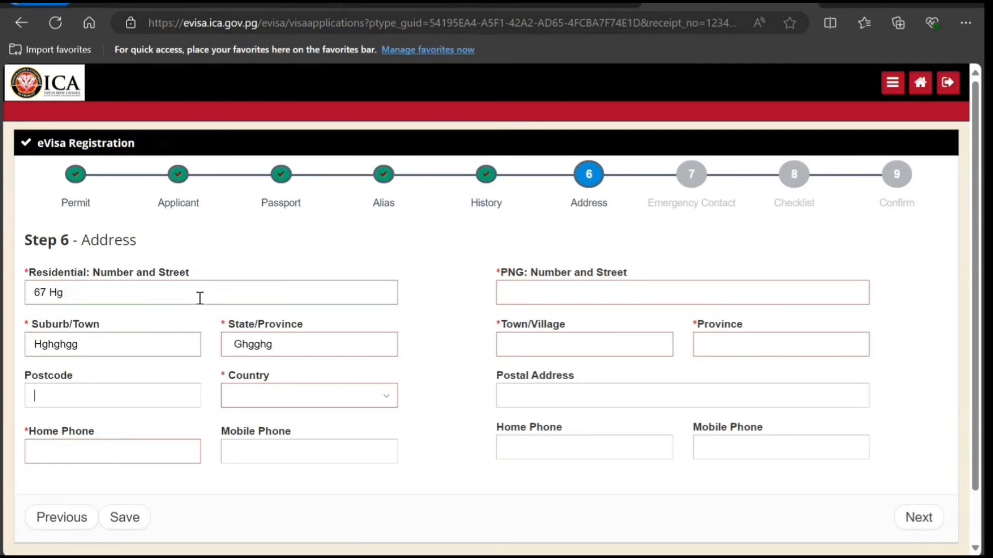
key("Tab")
type("ghghgh")
Step: Set the residential country to Canada and enter the applicant's home phone number
key("Tab")
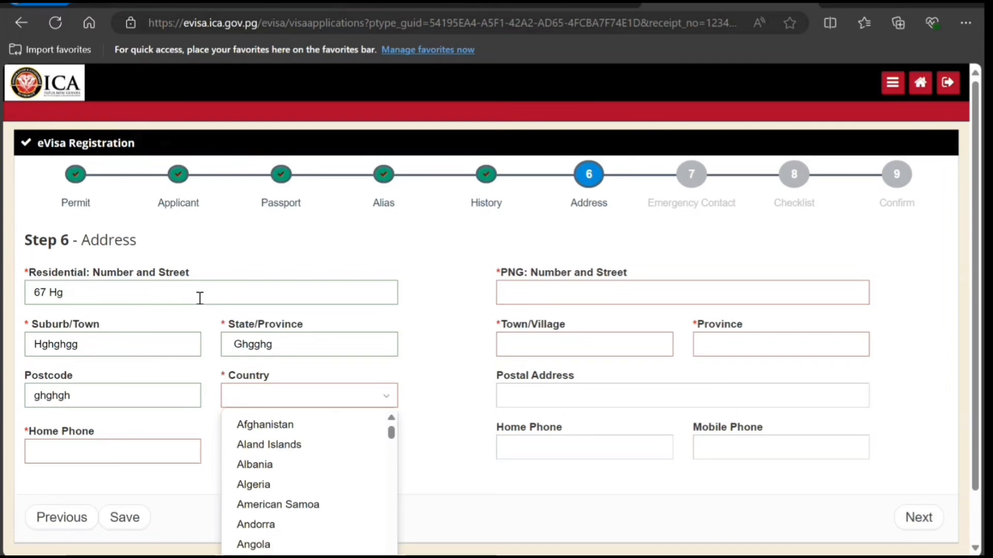
type("can")
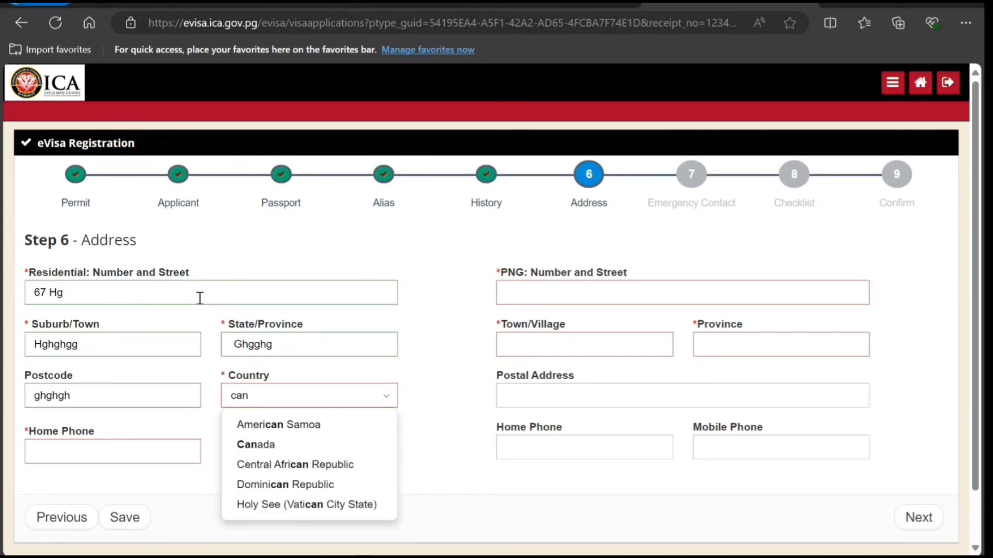
left_click(259, 441)
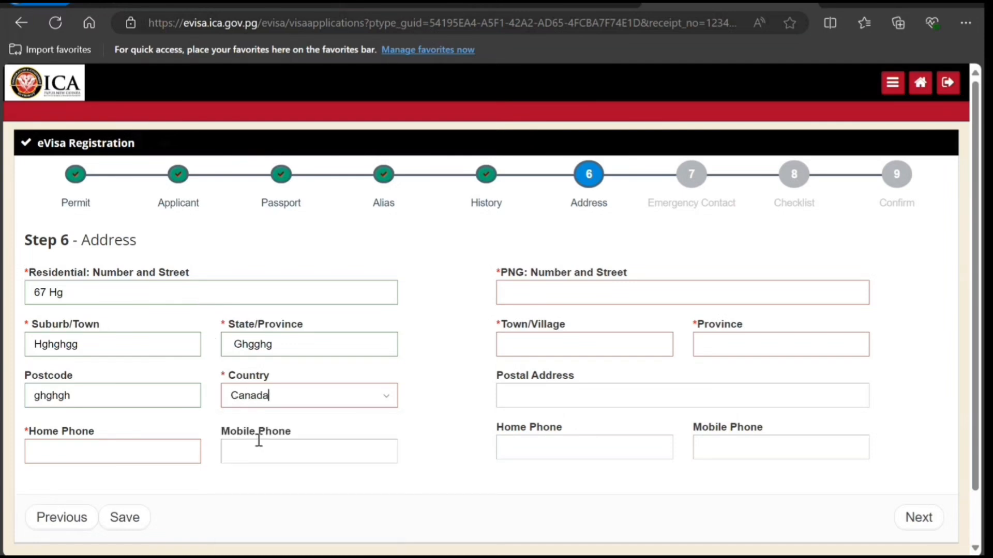
left_click(185, 440)
type("999")
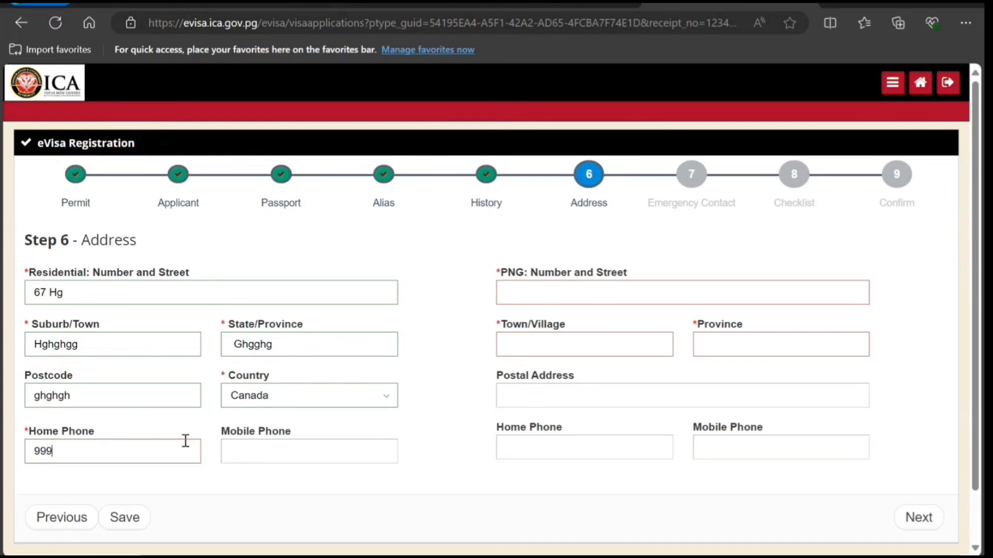
type("9999999999999")
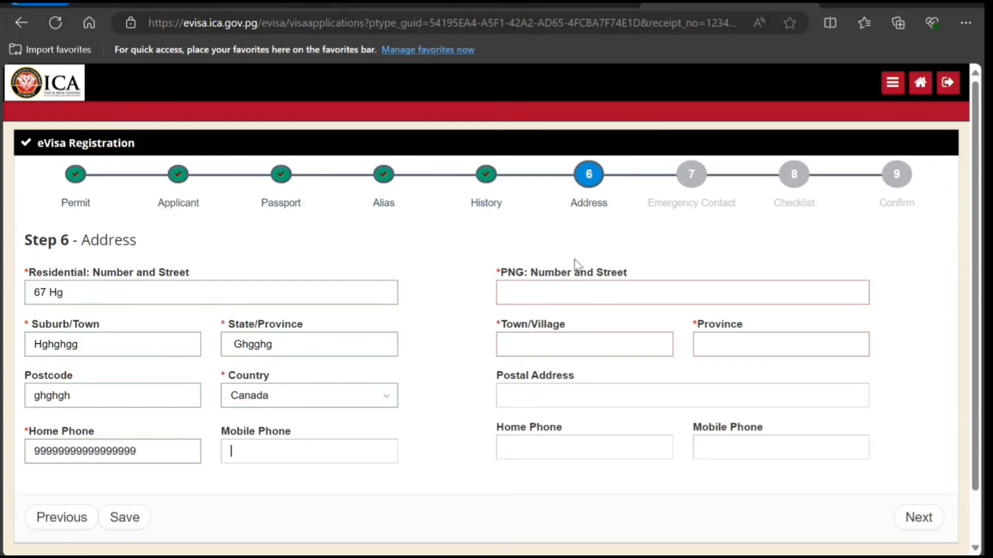
Step: Fill in the PNG street, town, province and postal address, and continue to the Emergency Contact step
left_click(599, 296)
type("34 Ddf Df")
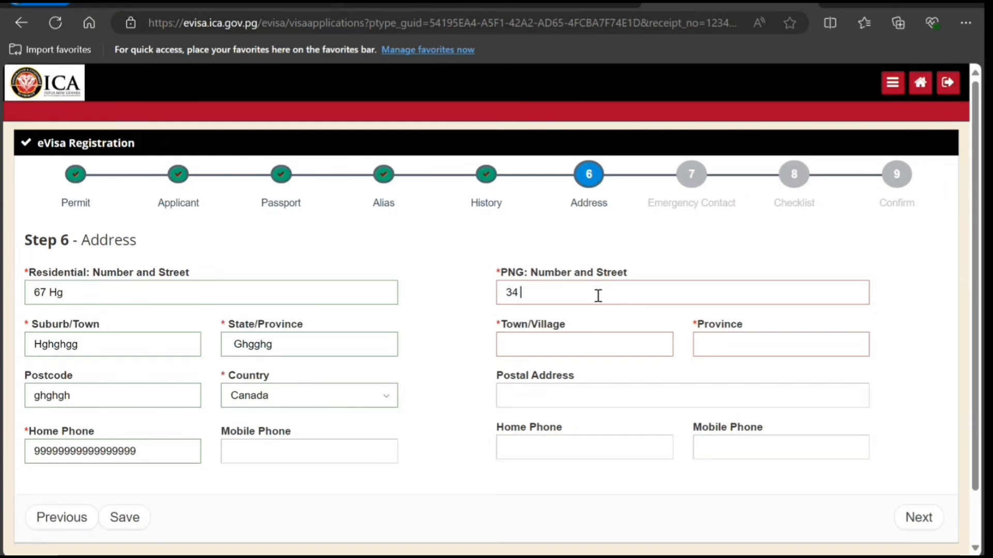
left_click(556, 350)
type("Sdf Sdf Sf")
left_click(742, 348)
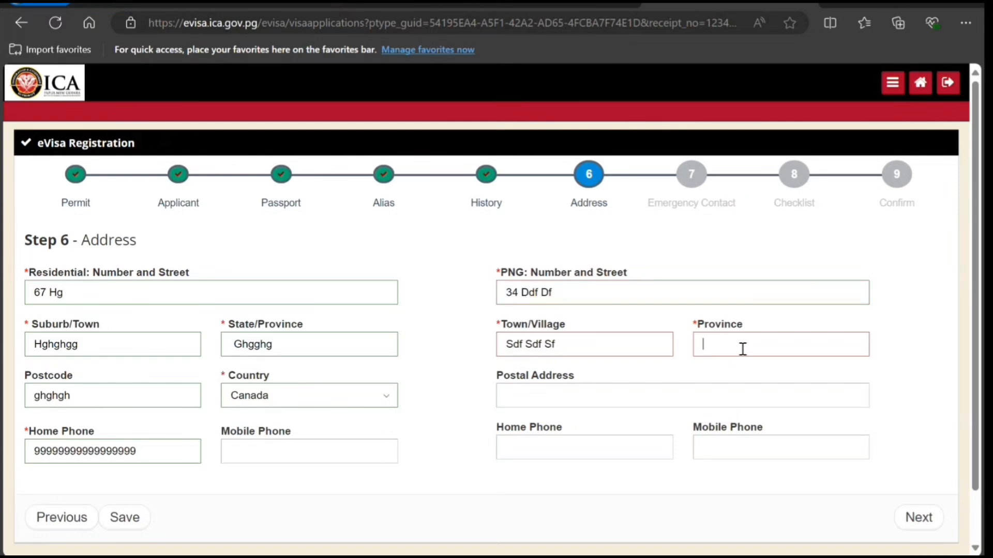
type("S Fsdf Dsf")
left_click(654, 394)
type("Feaf  Xc Vd")
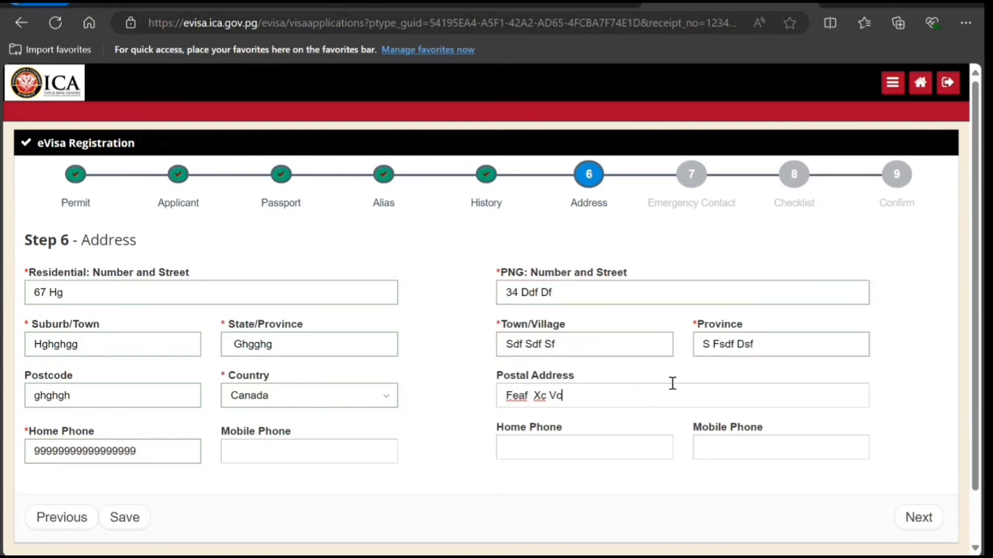
scroll(646, 382, "down", 1)
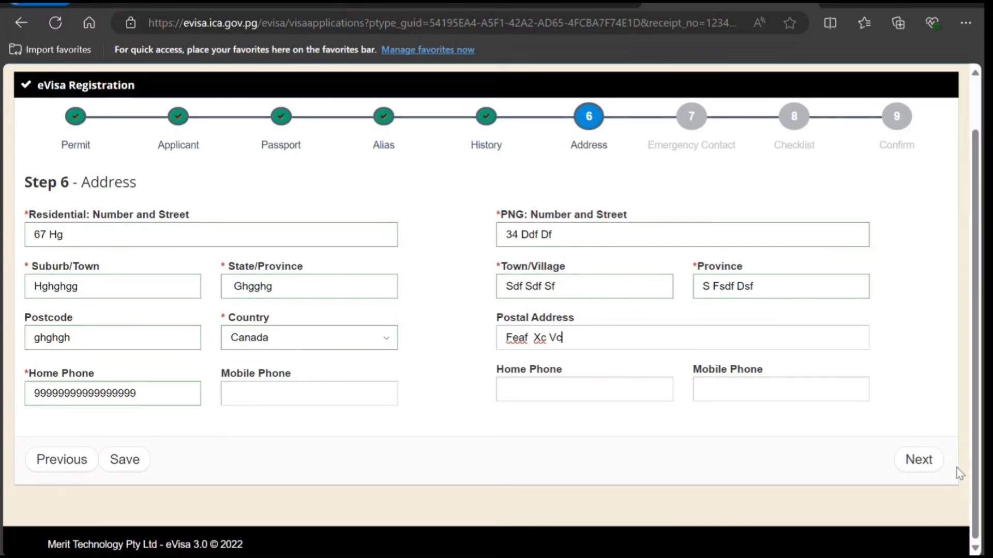
left_click(924, 465)
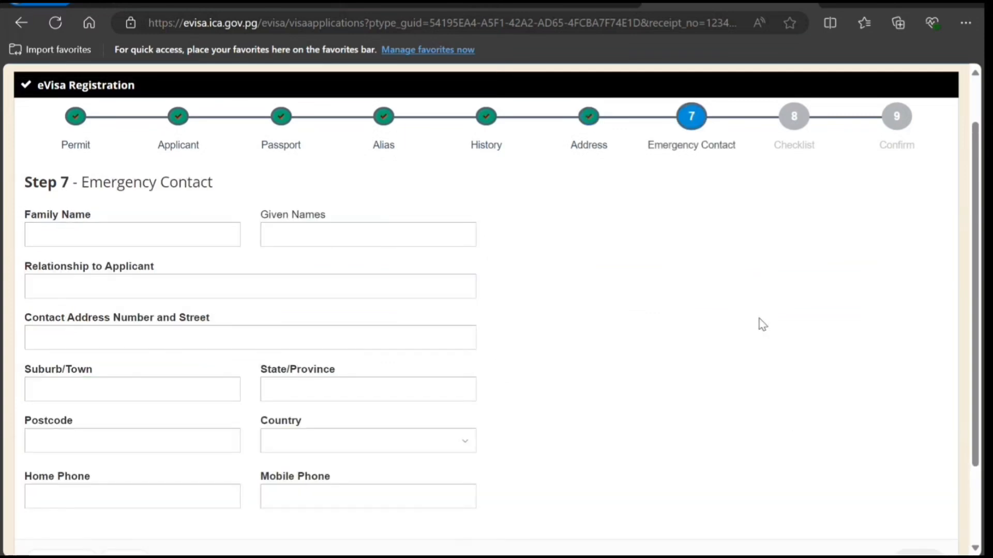
Step: Leave the emergency contact details blank and proceed to the Checklist step
scroll(300, 259, "down", 2)
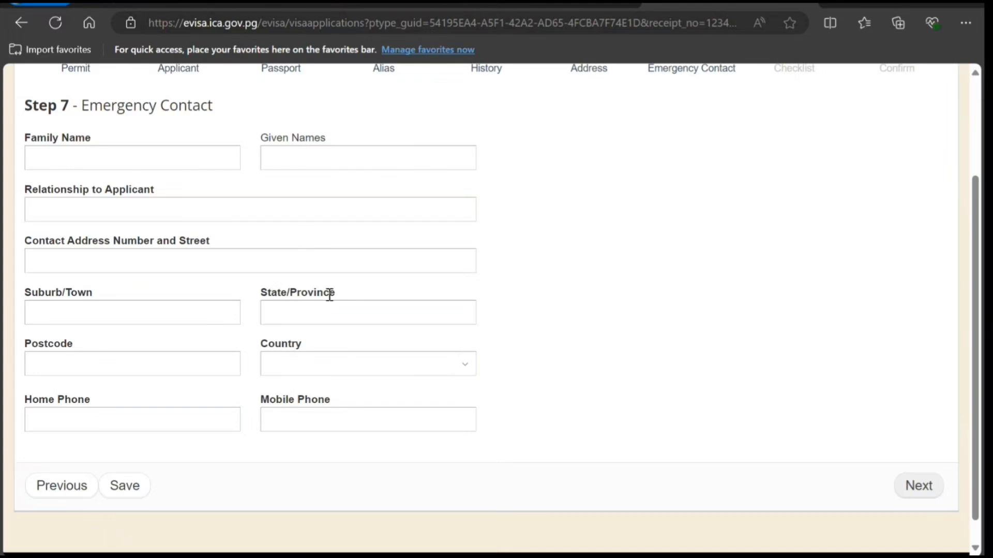
scroll(388, 318, "up", 3)
scroll(379, 313, "down", 3)
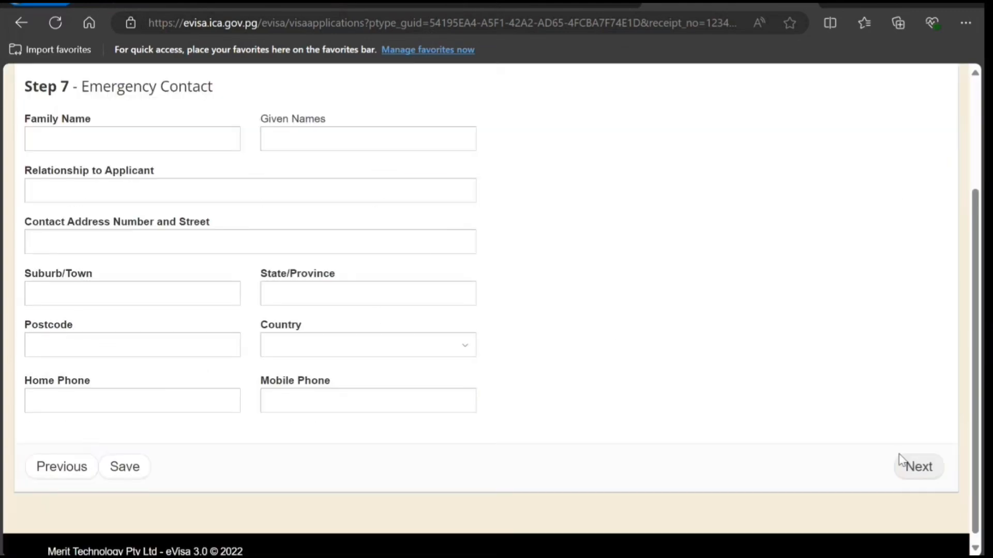
left_click(910, 469)
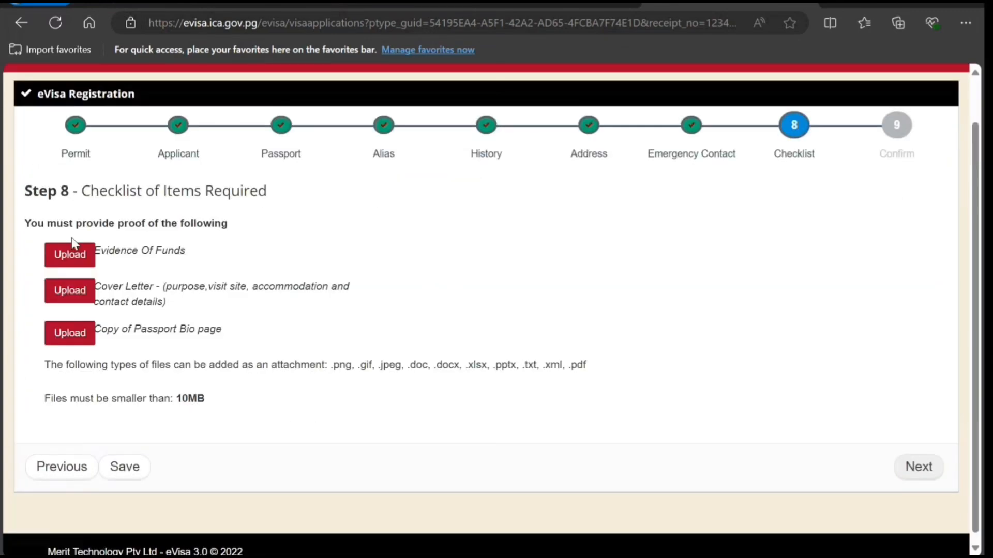